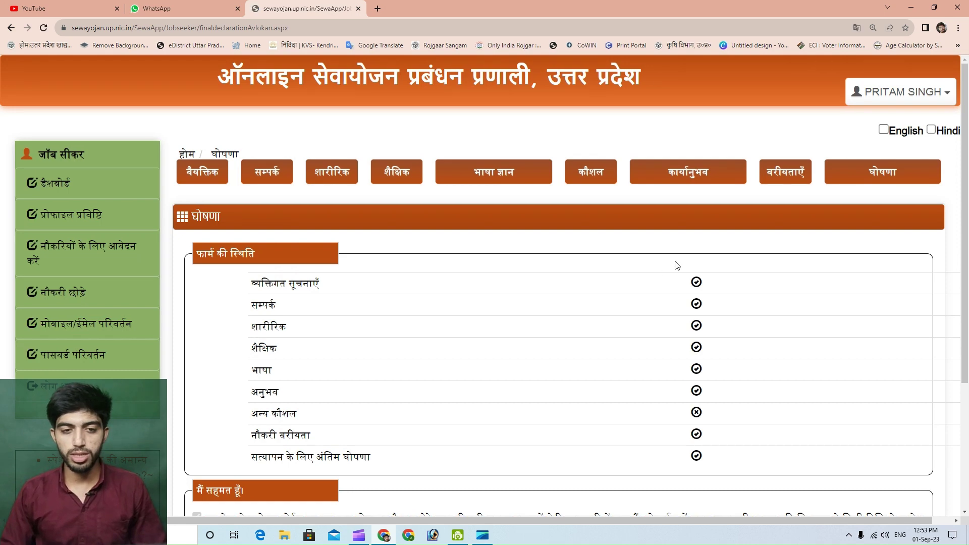
Open the X-10 identity card report from the bottom of the declaration page
{"action": "scroll", "coordinate": [495, 352], "scroll_direction": "down", "scroll_amount": 4}
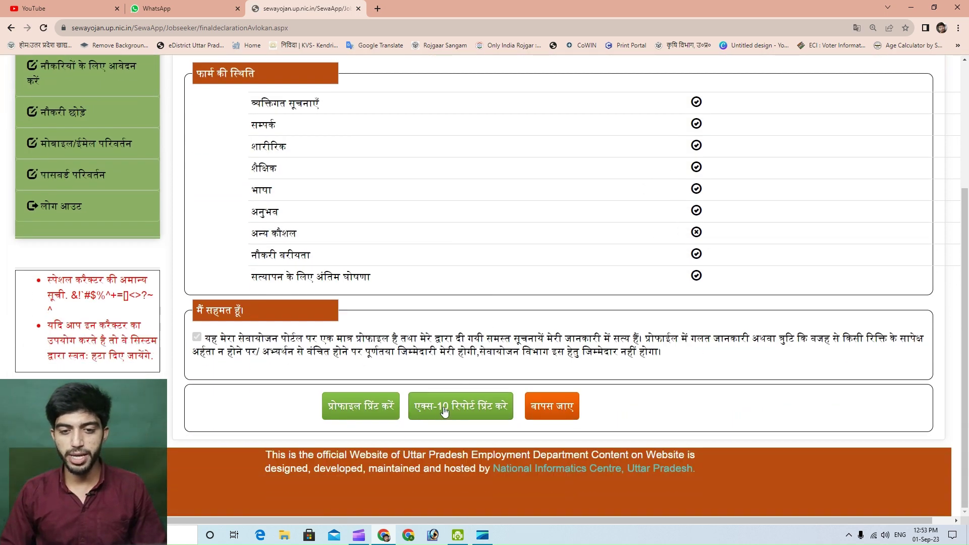
{"action": "left_click", "coordinate": [474, 411]}
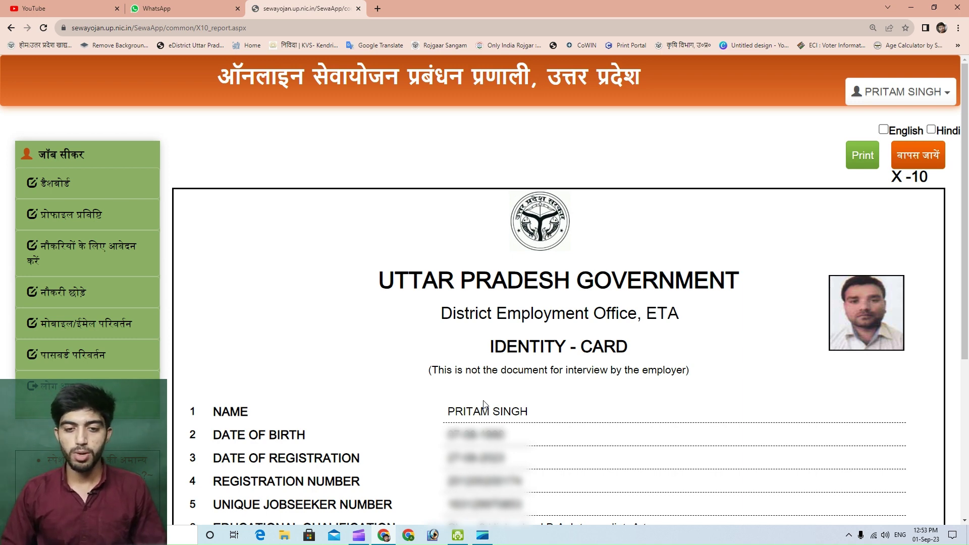
Check the card's registration date 27-08-2023, then go to the job application search page
{"action": "scroll", "coordinate": [483, 403], "scroll_direction": "down", "scroll_amount": 4}
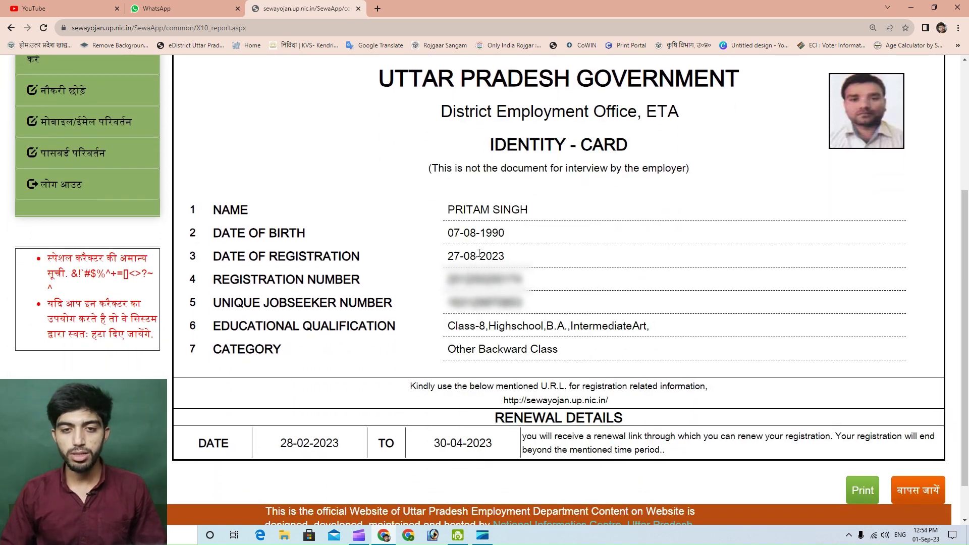
{"action": "left_click_drag", "start_coordinate": [449, 258], "coordinate": [510, 261]}
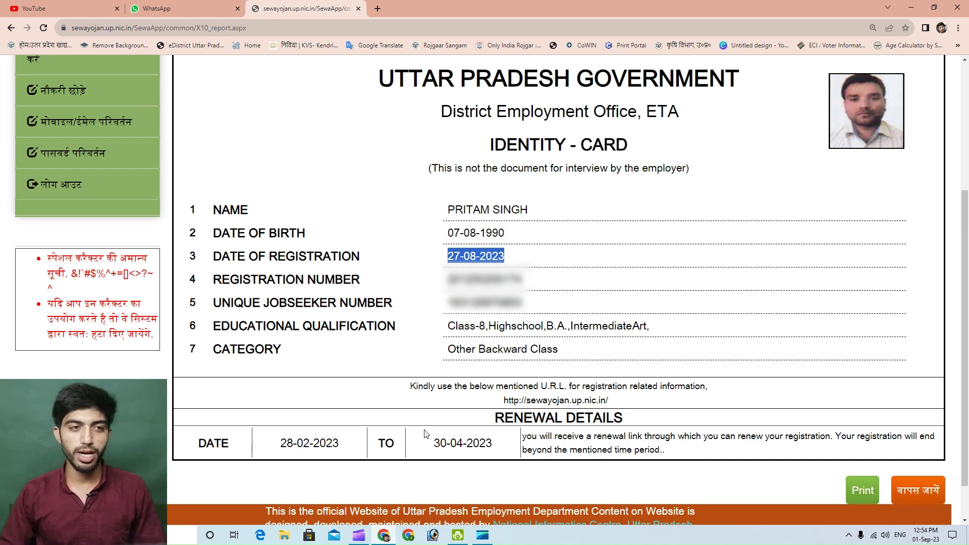
{"action": "scroll", "coordinate": [272, 269], "scroll_direction": "up", "scroll_amount": 1}
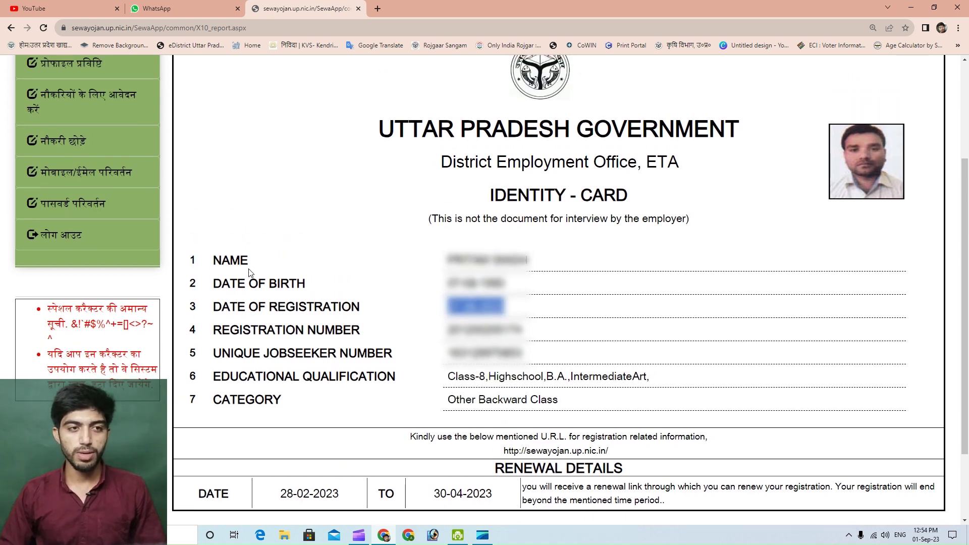
{"action": "left_click", "coordinate": [98, 97]}
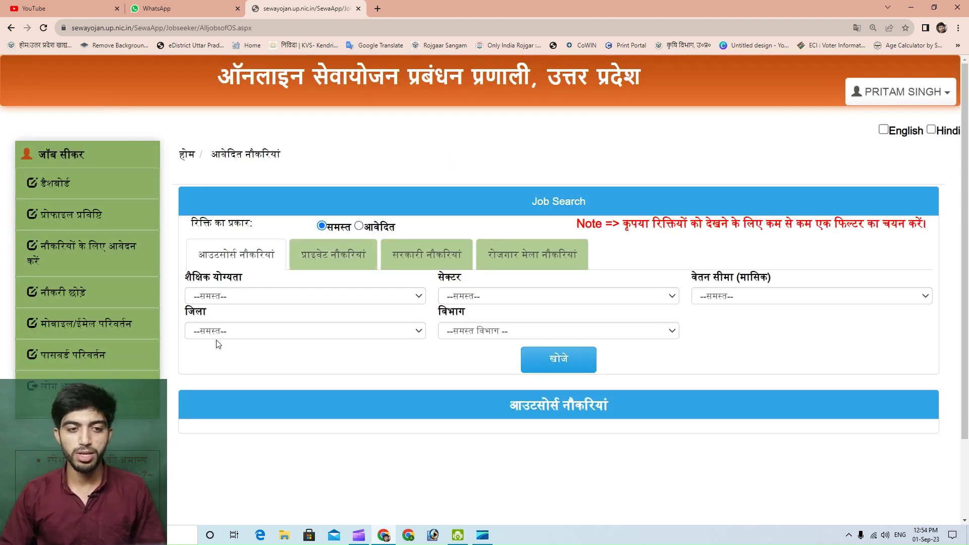
Search outsourced jobs with the district set to एटा
{"action": "left_click", "coordinate": [239, 330]}
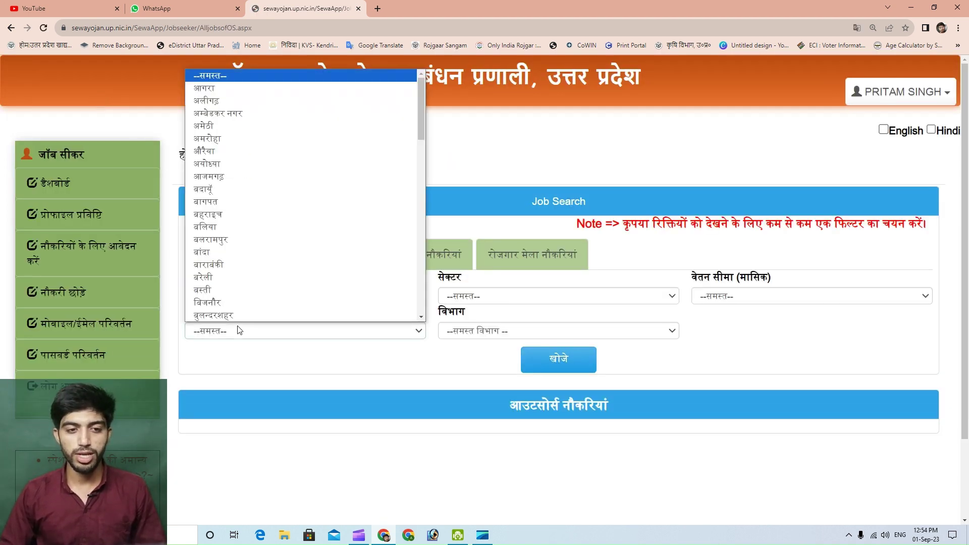
{"action": "left_click", "coordinate": [422, 319]}
{"action": "scroll", "coordinate": [422, 319], "scroll_direction": "down", "scroll_amount": 1}
{"action": "left_click", "coordinate": [236, 283]}
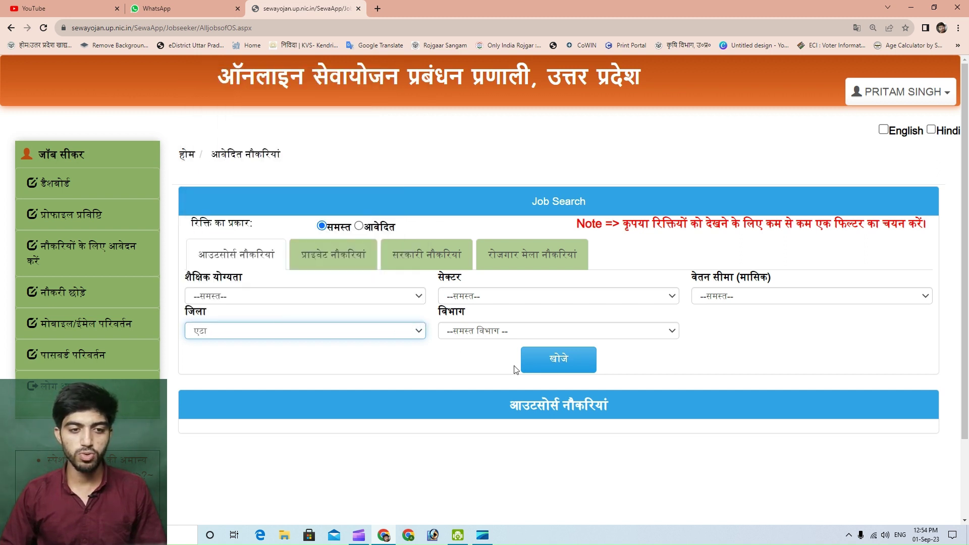
{"action": "left_click", "coordinate": [549, 367]}
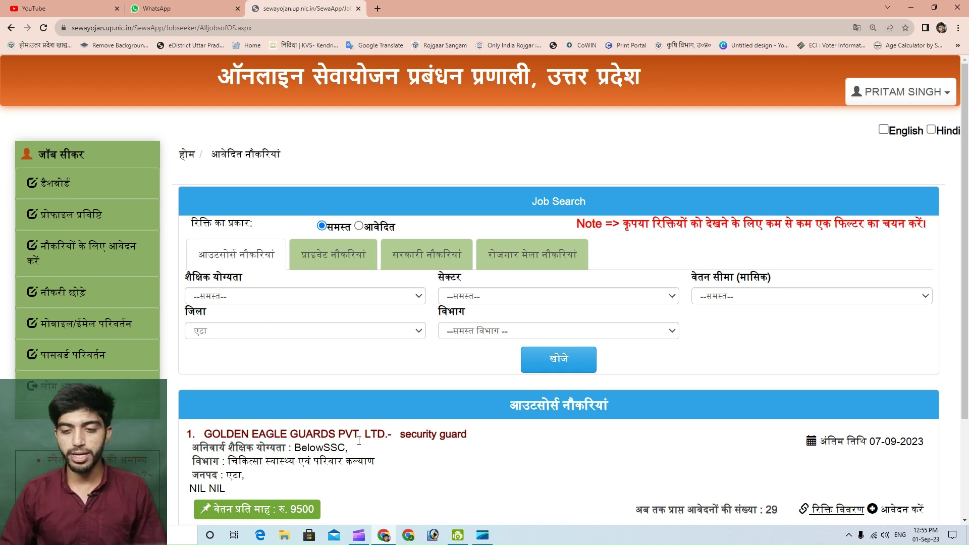
Review the security guard listing (29 applications, deadline) and apply for it
{"action": "scroll", "coordinate": [692, 465], "scroll_direction": "down", "scroll_amount": 2}
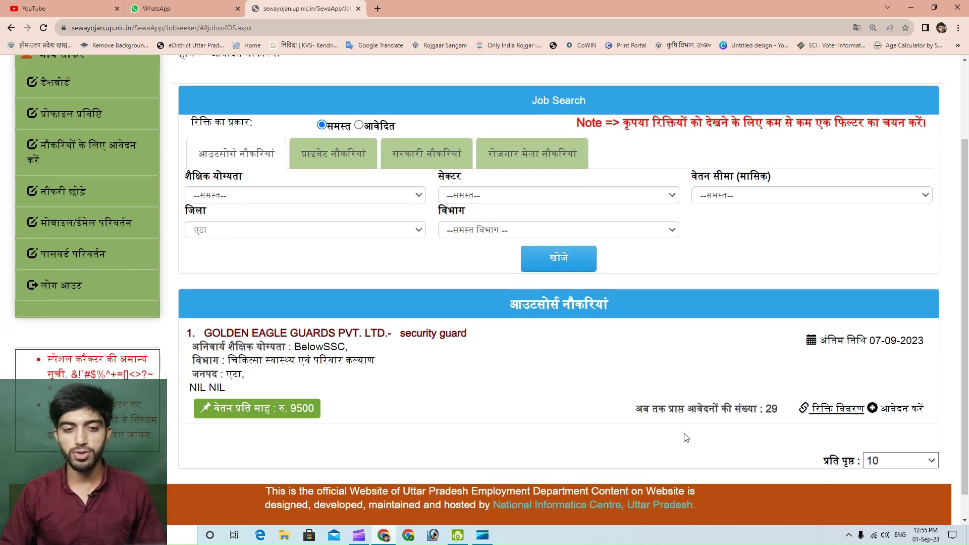
{"action": "double_click", "coordinate": [768, 409]}
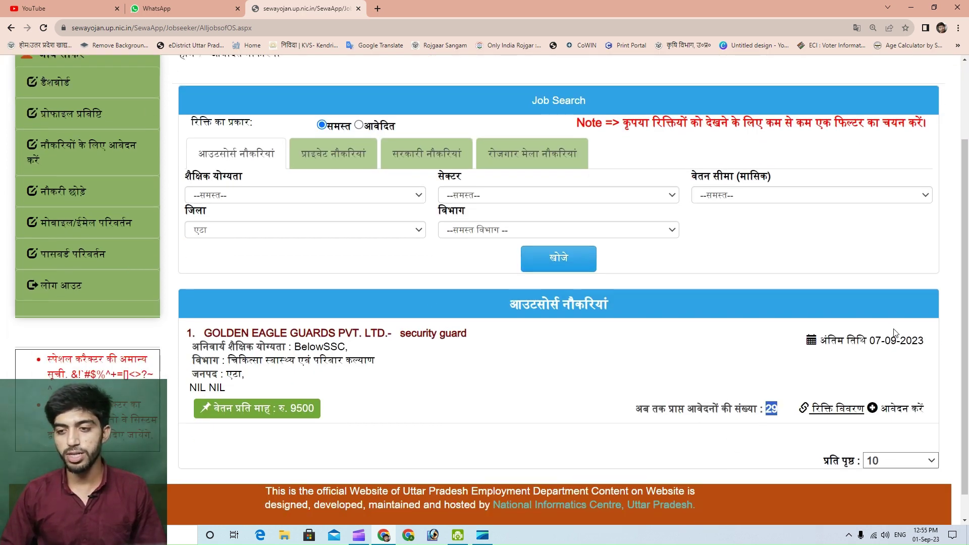
{"action": "left_click_drag", "start_coordinate": [870, 341], "coordinate": [817, 341]}
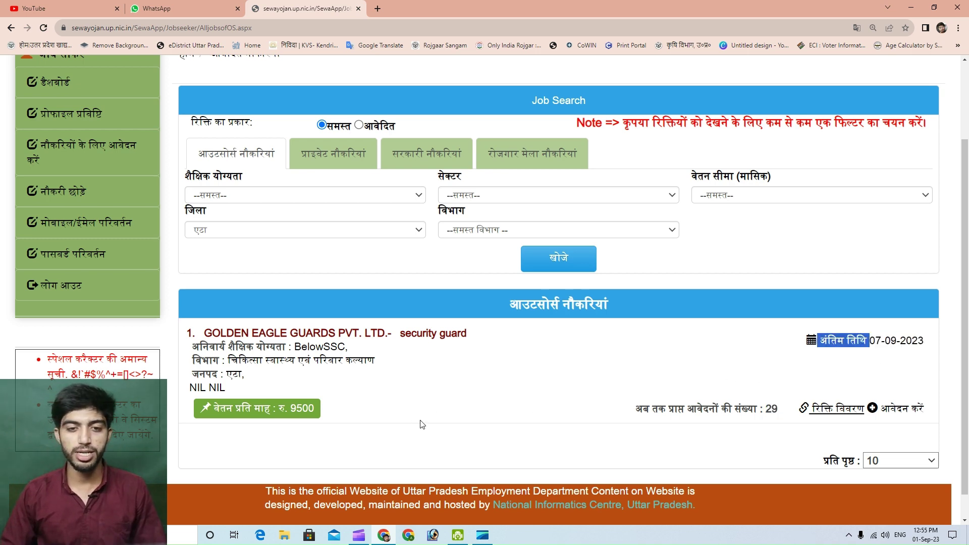
{"action": "left_click_drag", "start_coordinate": [400, 333], "coordinate": [496, 333]}
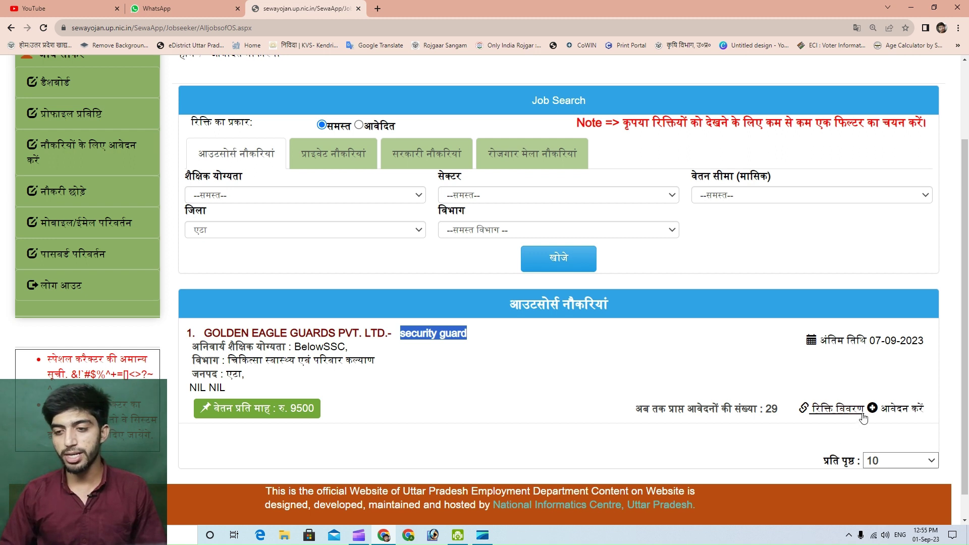
{"action": "left_click", "coordinate": [902, 409]}
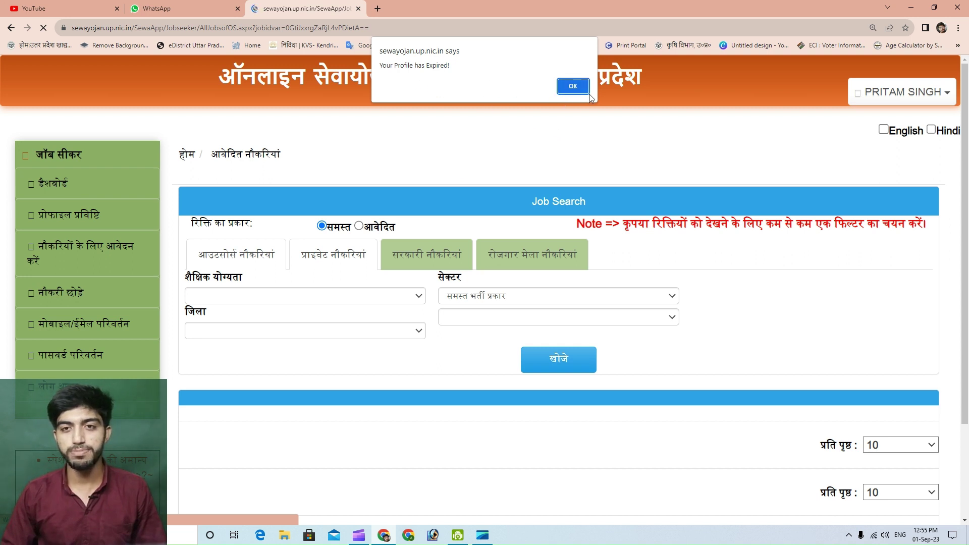
Dismiss the expired-profile alert and go from the dashboard to step 9 घोषणा
{"action": "left_click", "coordinate": [570, 88]}
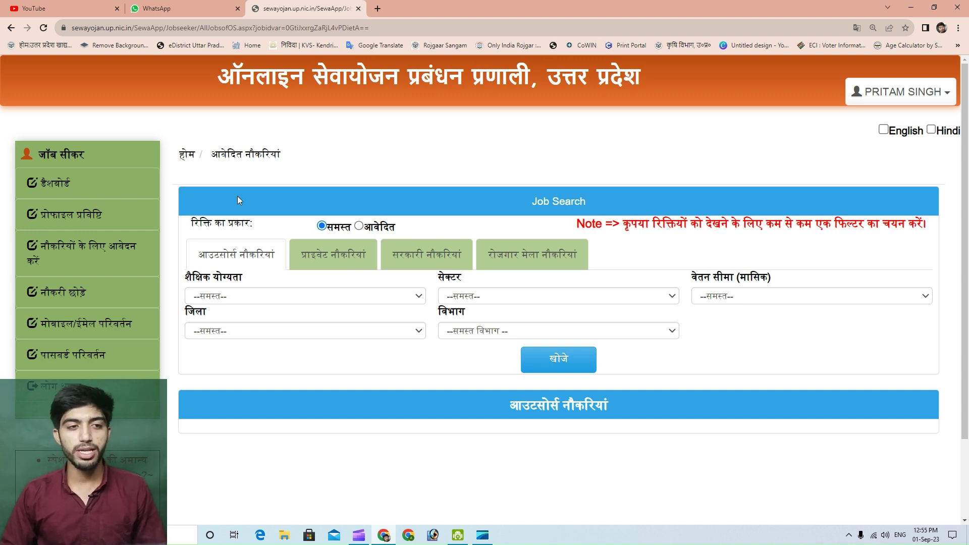
{"action": "left_click", "coordinate": [47, 189]}
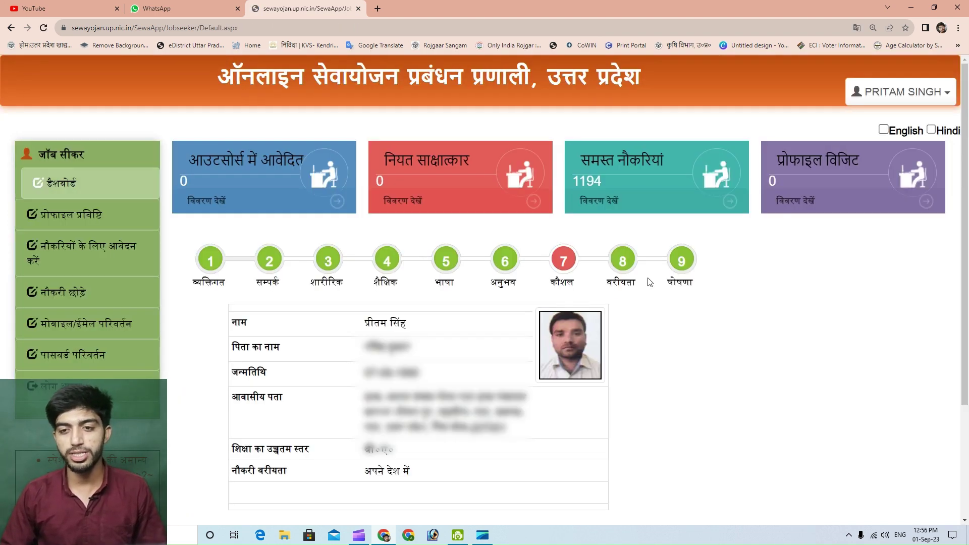
{"action": "left_click", "coordinate": [684, 267]}
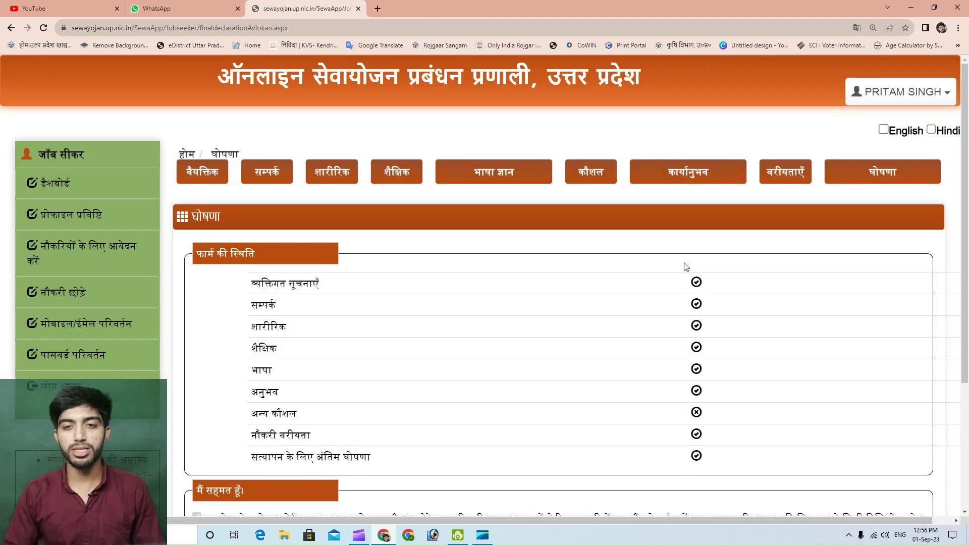
Reopen the X-10 report, check renewal dates 28-02-2023 to 30-04-2023, and return to the dashboard
{"action": "scroll", "coordinate": [596, 330], "scroll_direction": "down", "scroll_amount": 3}
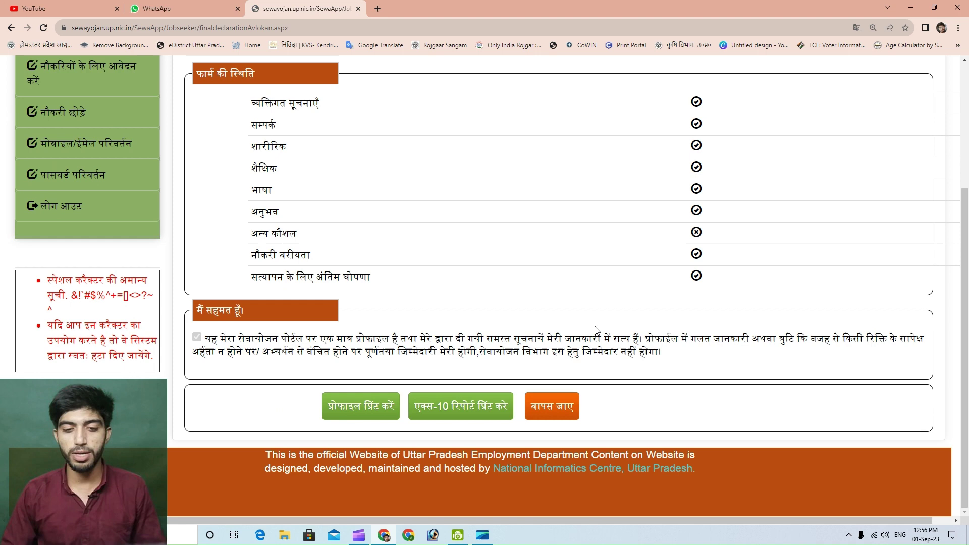
{"action": "left_click", "coordinate": [472, 407]}
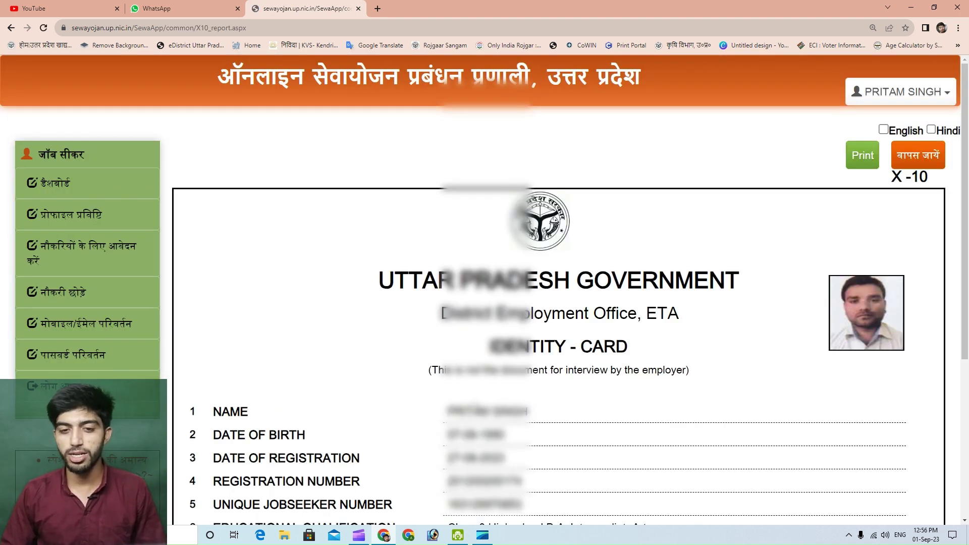
{"action": "scroll", "coordinate": [477, 187], "scroll_direction": "down", "scroll_amount": 5}
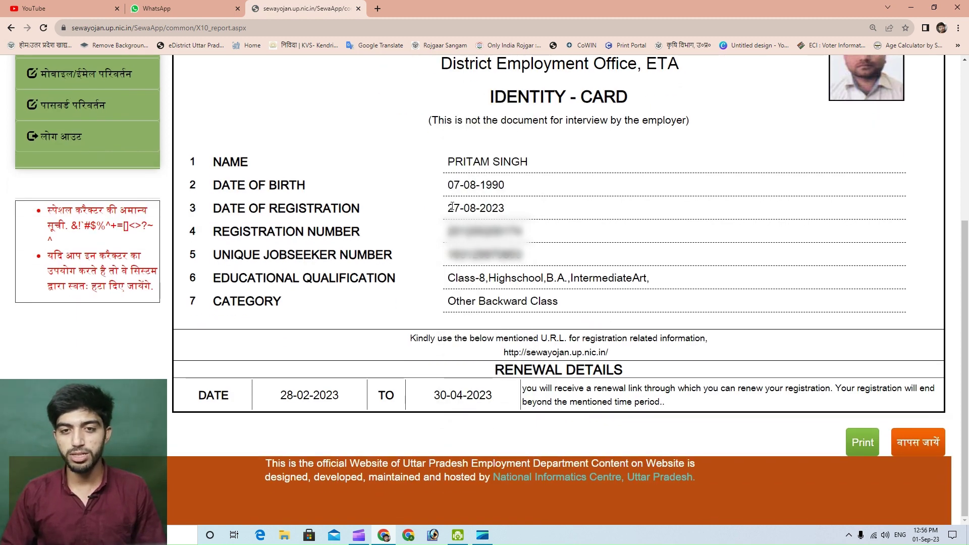
{"action": "left_click_drag", "start_coordinate": [447, 209], "coordinate": [509, 214]}
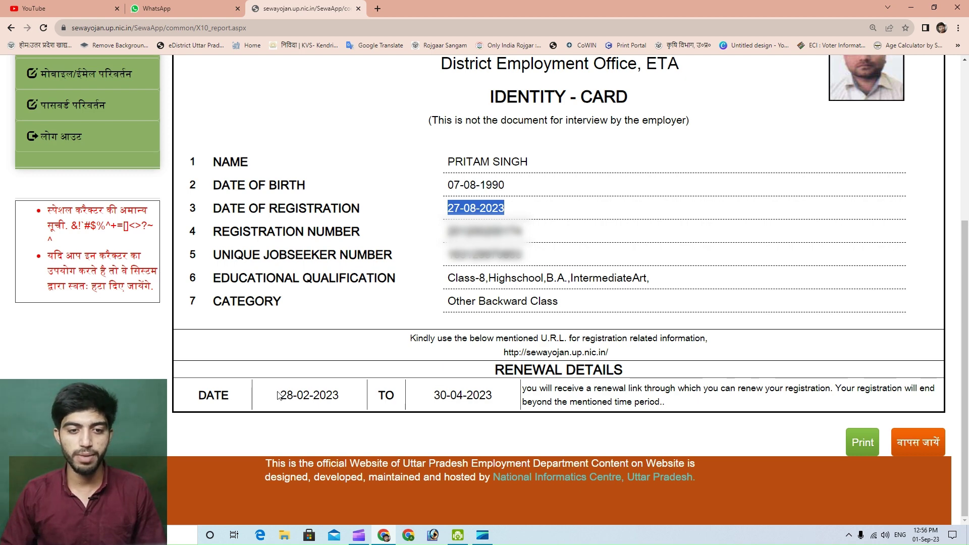
{"action": "left_click_drag", "start_coordinate": [279, 395], "coordinate": [337, 401]}
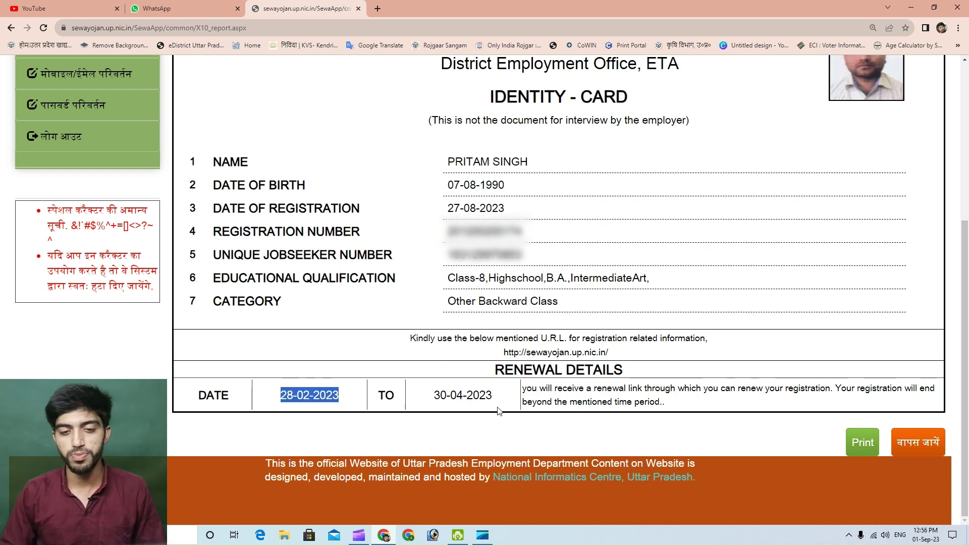
{"action": "left_click_drag", "start_coordinate": [434, 395], "coordinate": [492, 400]}
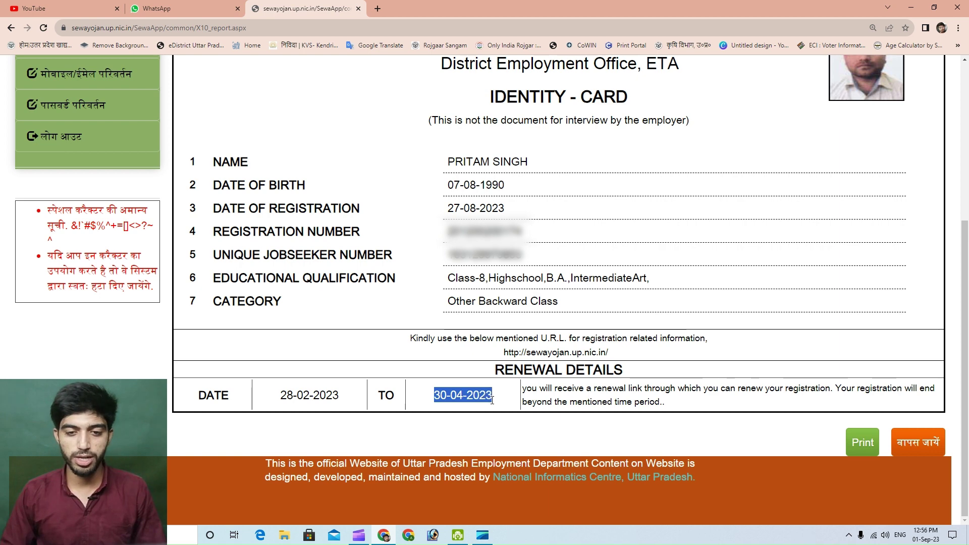
{"action": "left_click", "coordinate": [428, 428]}
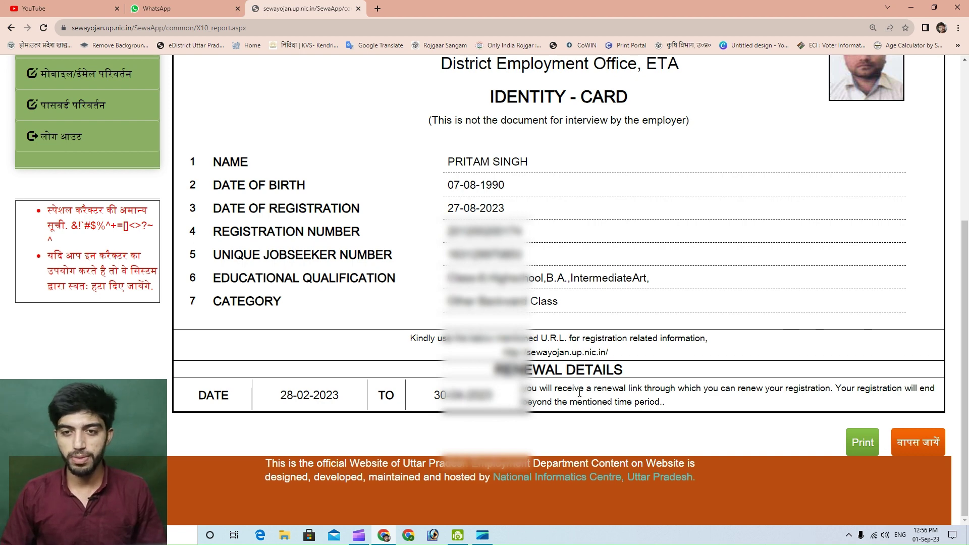
{"action": "scroll", "coordinate": [581, 393], "scroll_direction": "up", "scroll_amount": 3}
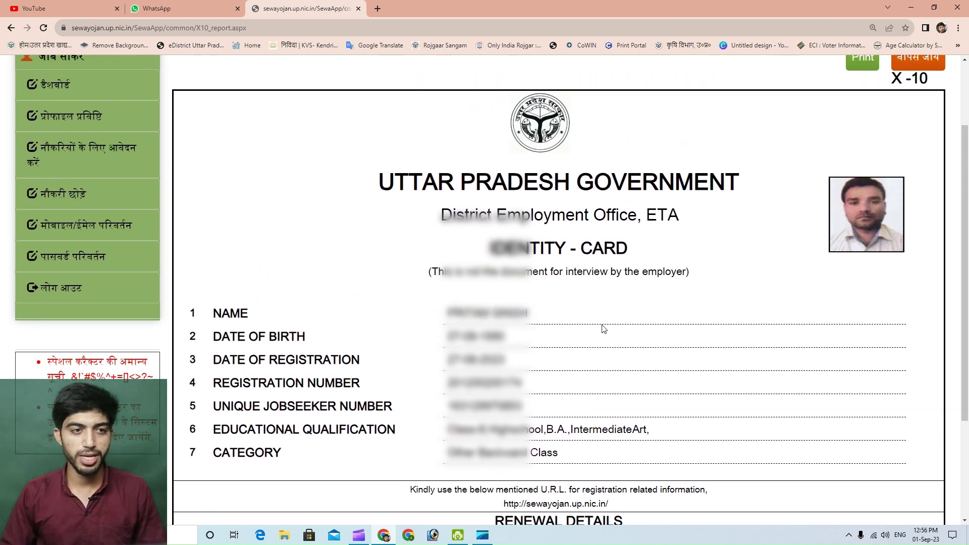
{"action": "left_click", "coordinate": [54, 89]}
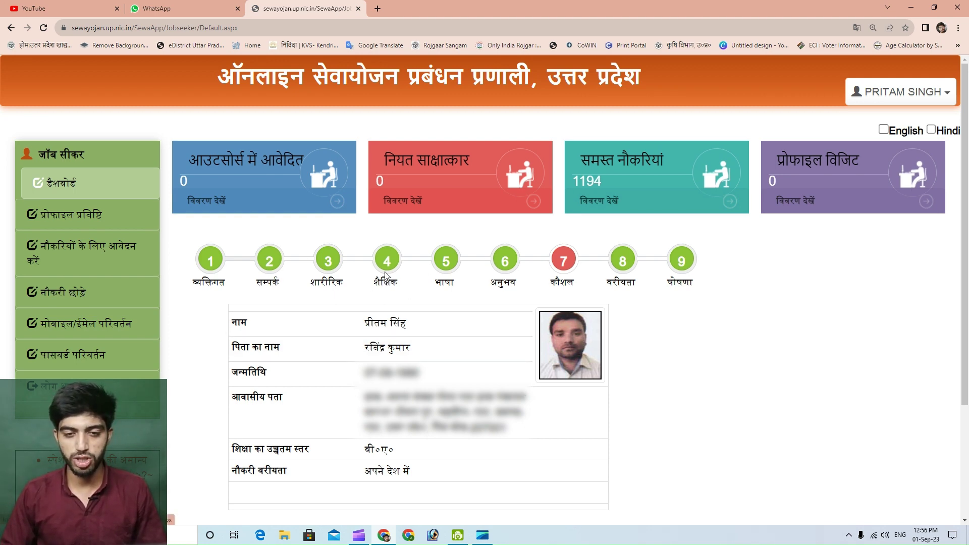
Open profile step 4 शैक्षिक and scroll to the four listed qualifications
{"action": "left_click", "coordinate": [387, 265]}
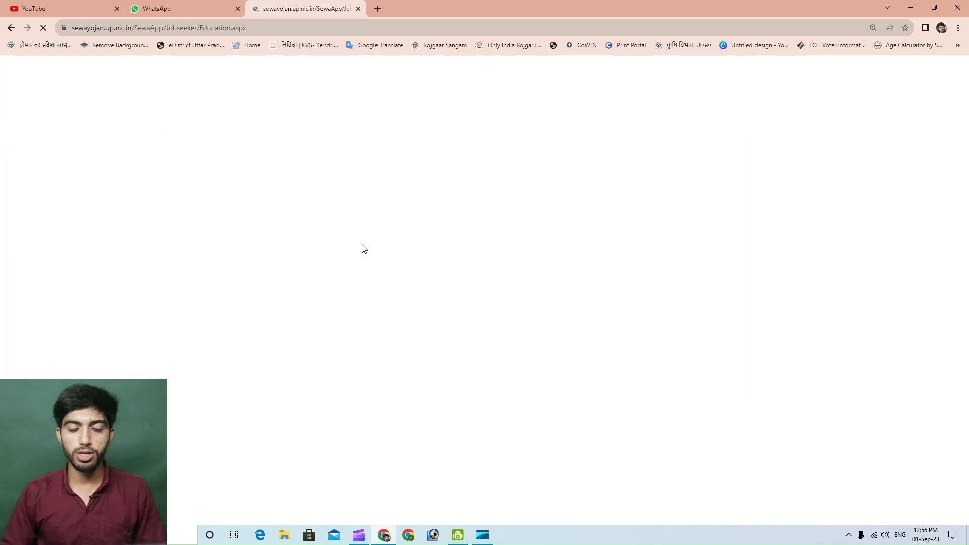
{"action": "scroll", "coordinate": [468, 342], "scroll_direction": "down", "scroll_amount": 3}
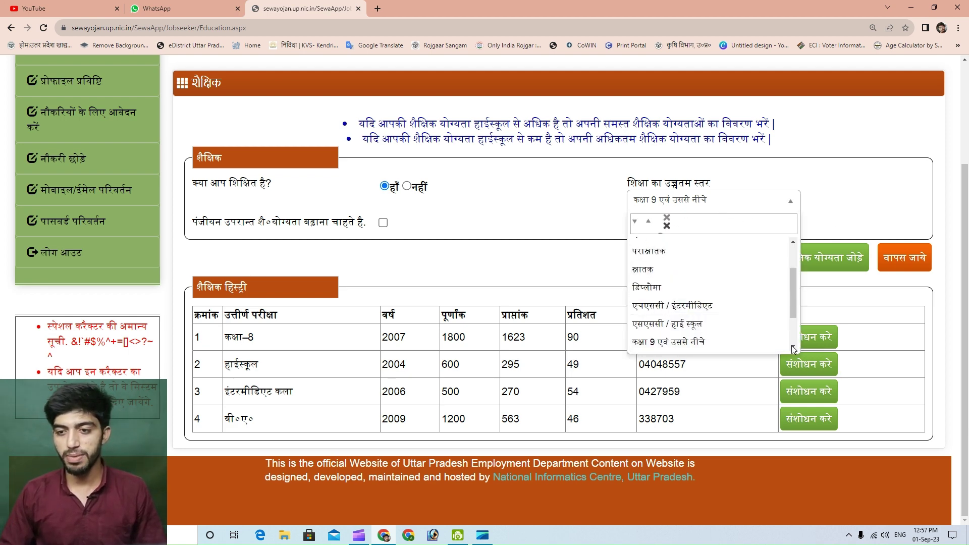
Set highest level to कंप्यूटर दक्षता and start a computer-skills, computer-knowledge qualification
{"action": "scroll", "coordinate": [729, 341], "scroll_direction": "down", "scroll_amount": 3}
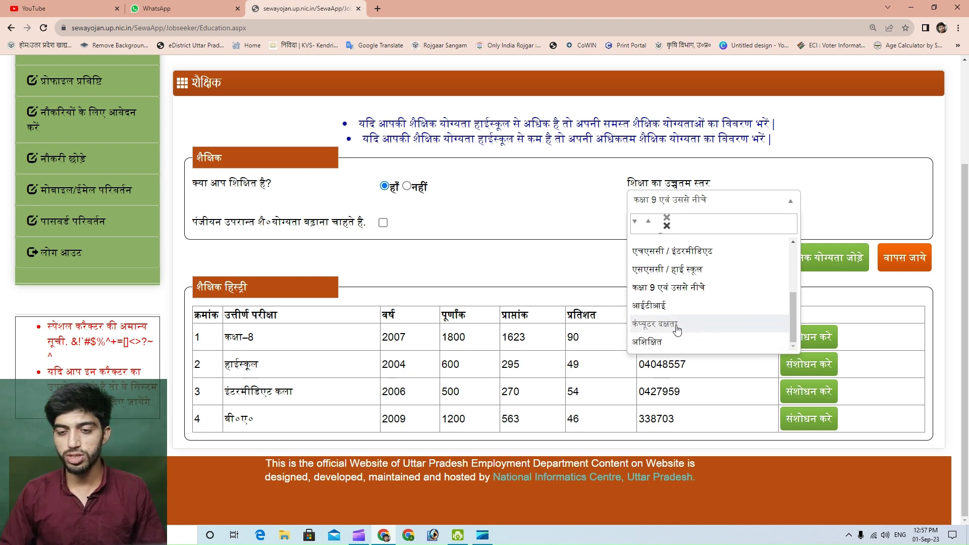
{"action": "left_click", "coordinate": [681, 325]}
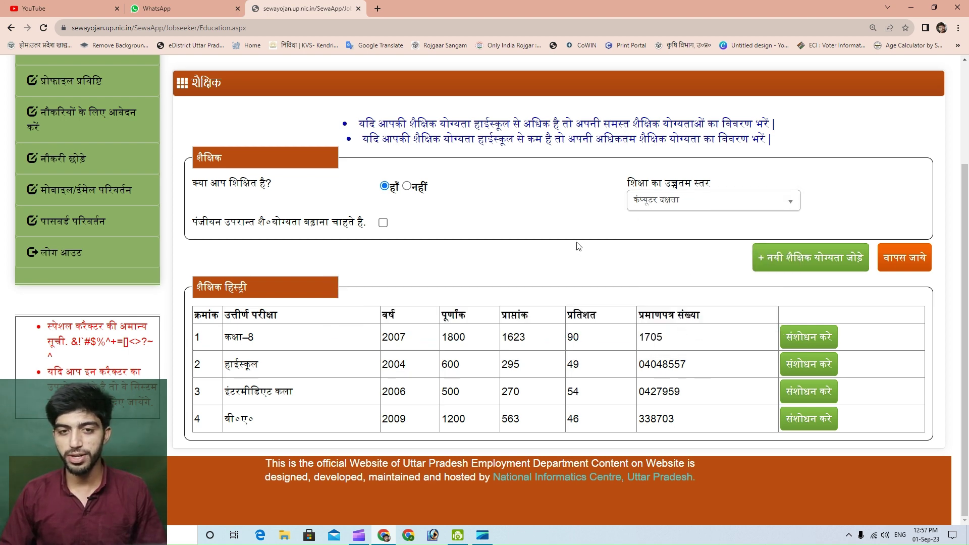
{"action": "left_click", "coordinate": [773, 262]}
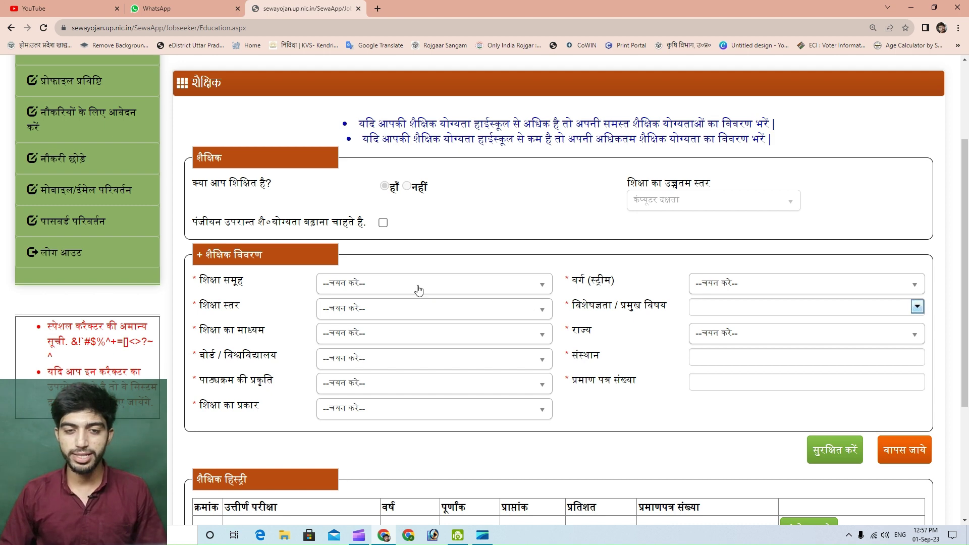
{"action": "left_click", "coordinate": [374, 286]}
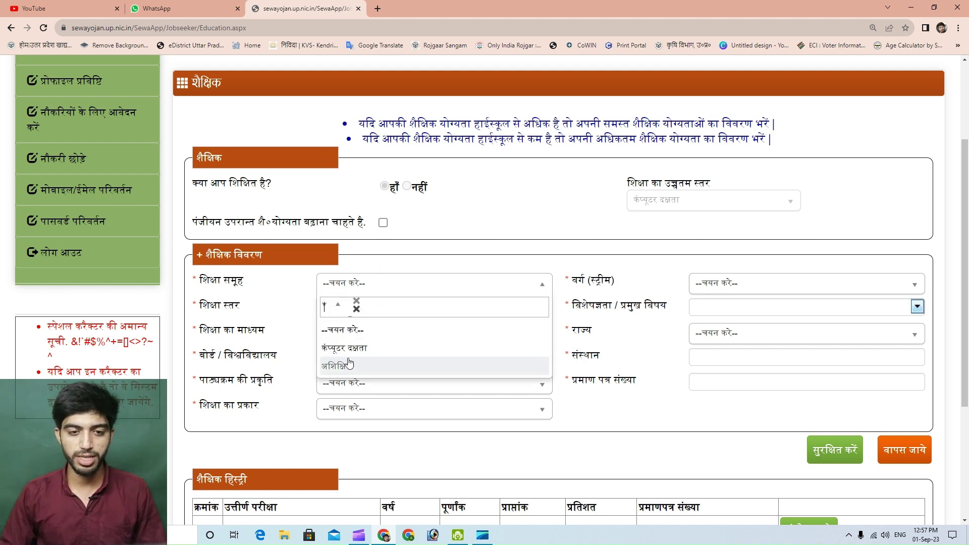
{"action": "left_click", "coordinate": [373, 355]}
{"action": "left_click", "coordinate": [803, 282]}
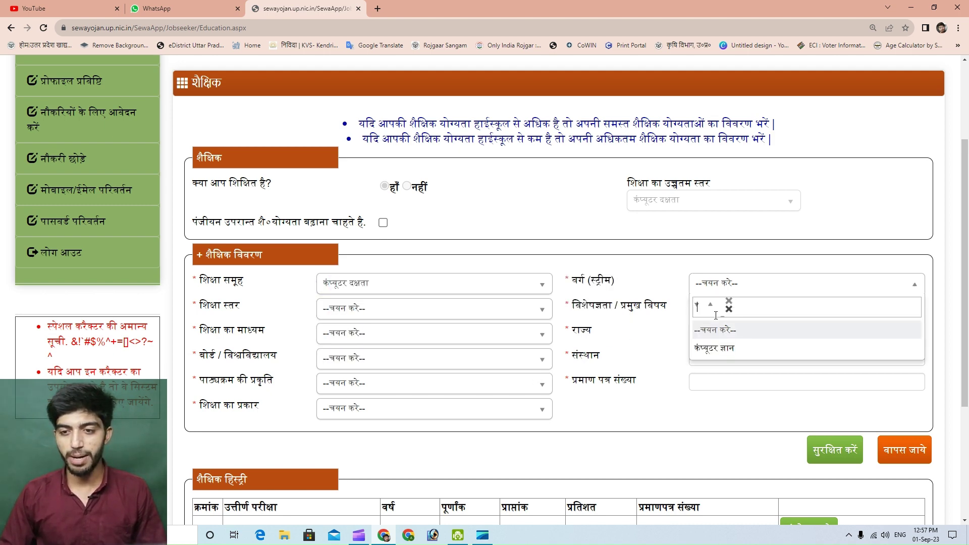
{"action": "left_click", "coordinate": [716, 347]}
Set the level to ट्रिपल सी, main subject ALL, and medium English
{"action": "left_click", "coordinate": [363, 309]}
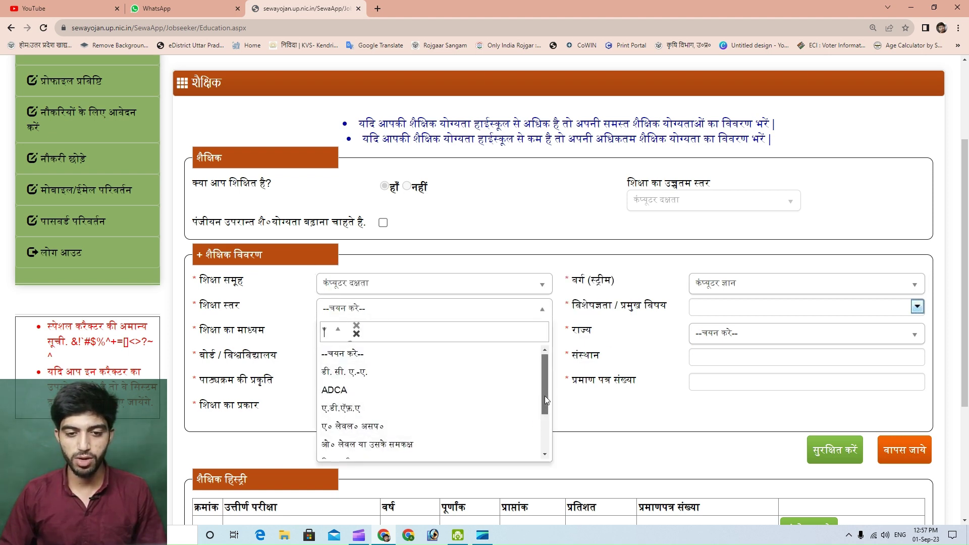
{"action": "left_click_drag", "start_coordinate": [544, 396], "coordinate": [547, 429]}
{"action": "left_click", "coordinate": [375, 398]}
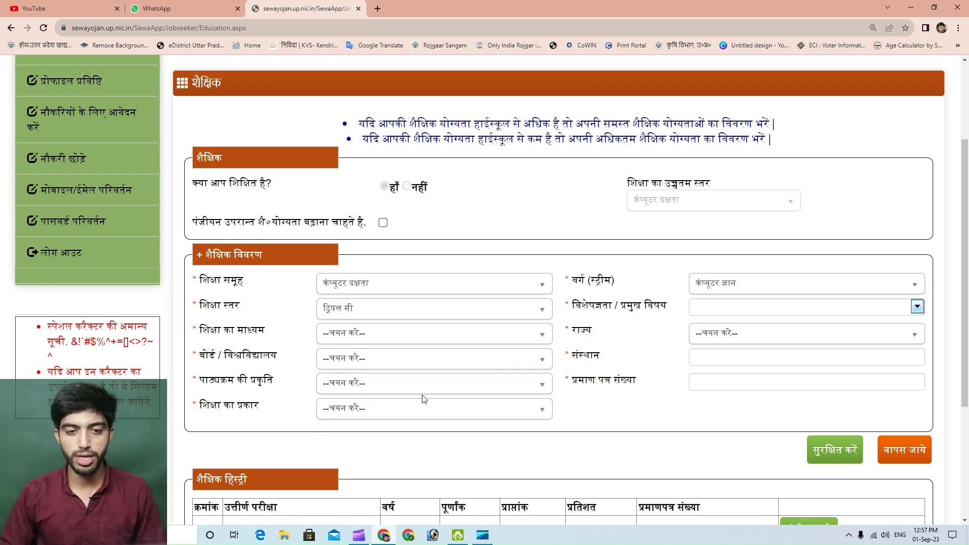
{"action": "left_click", "coordinate": [756, 310]}
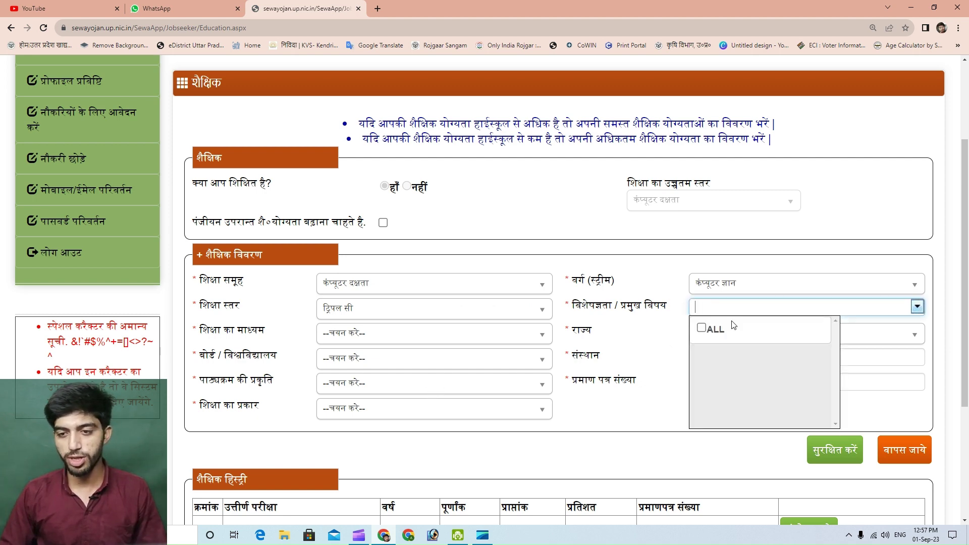
{"action": "left_click", "coordinate": [702, 332]}
{"action": "left_click", "coordinate": [349, 335]}
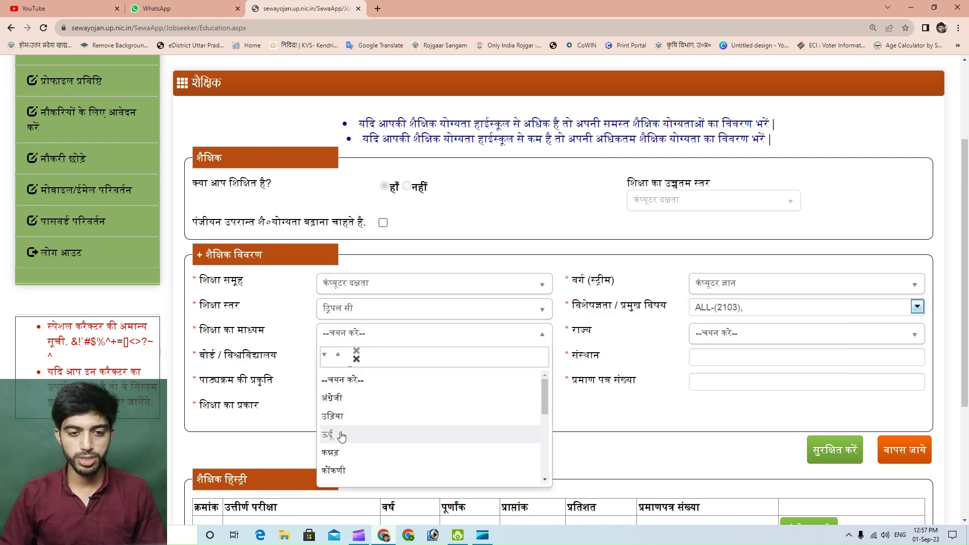
{"action": "left_click", "coordinate": [335, 398]}
Choose state Uttar Pradesh and board Other, naming the board 'nilit'
{"action": "left_click", "coordinate": [732, 335]}
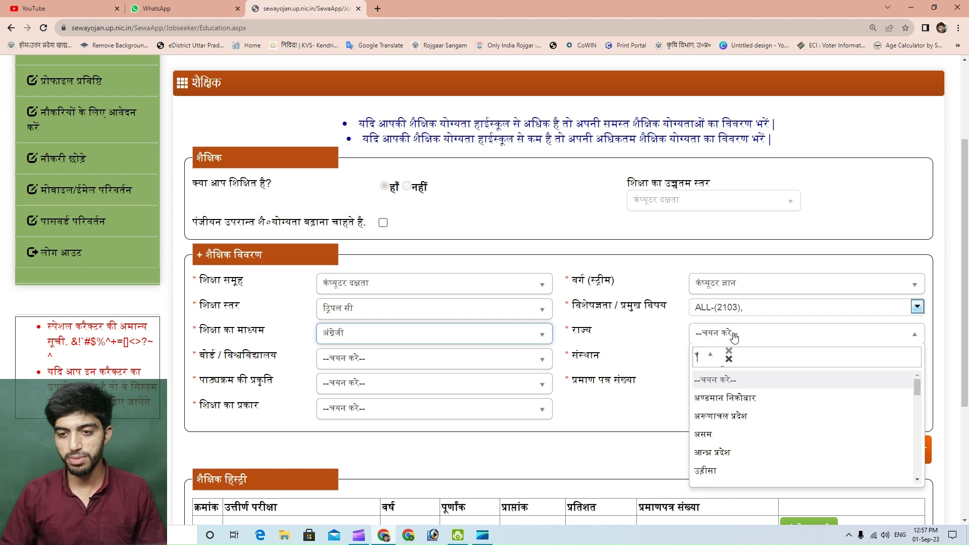
{"action": "scroll", "coordinate": [729, 479], "scroll_direction": "down", "scroll_amount": 1}
{"action": "left_click", "coordinate": [730, 476]}
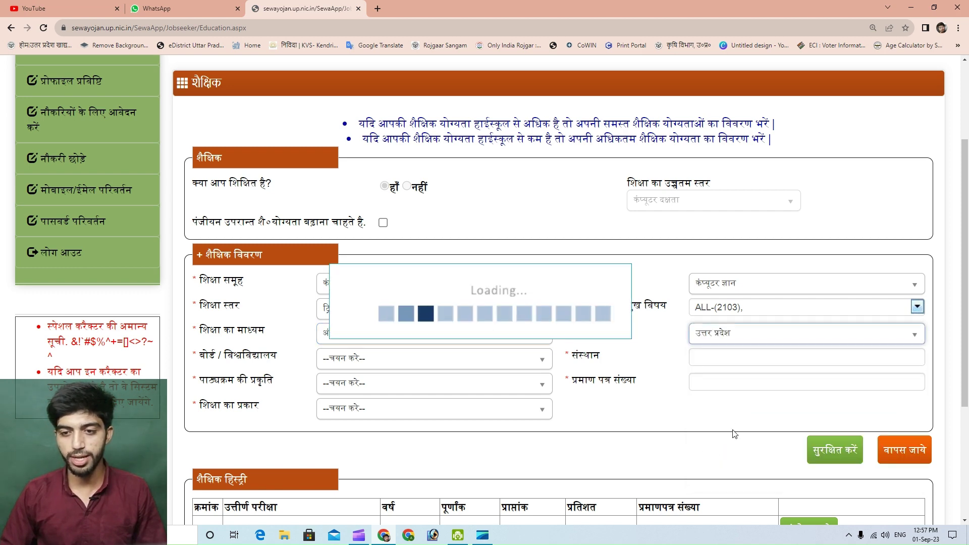
{"action": "left_click", "coordinate": [338, 362]}
{"action": "scroll", "coordinate": [349, 479], "scroll_direction": "down", "scroll_amount": 5}
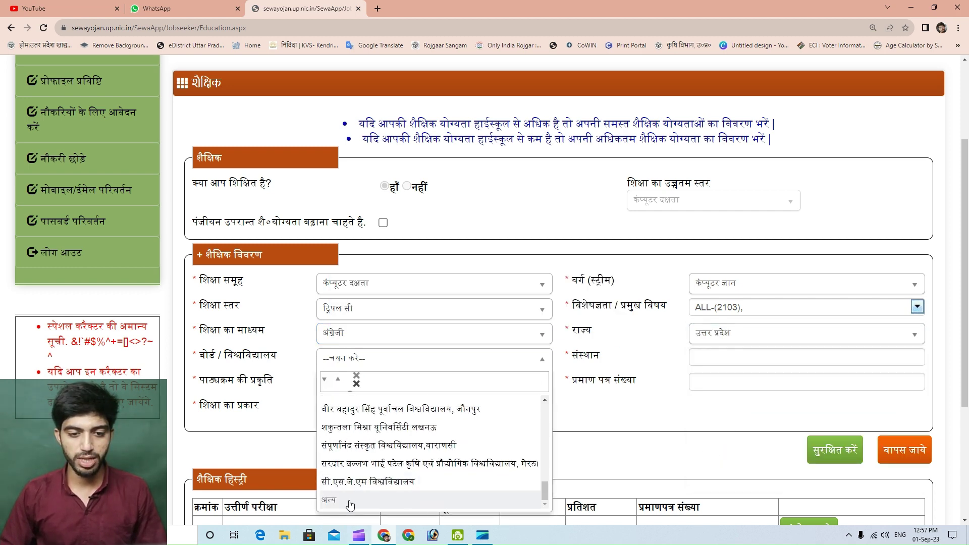
{"action": "left_click", "coordinate": [349, 501]}
{"action": "left_click", "coordinate": [359, 362]}
{"action": "type", "text": "n"}
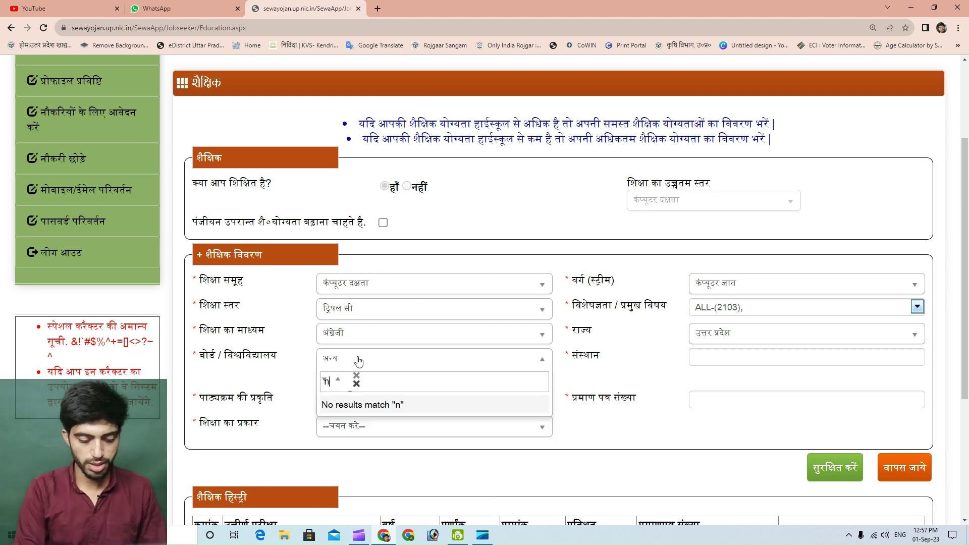
{"action": "type", "text": "ilet"}
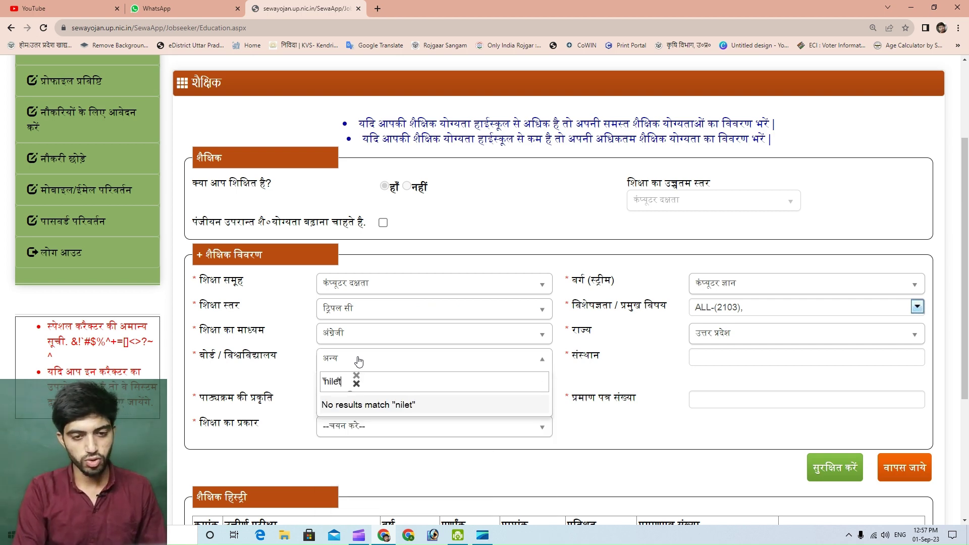
{"action": "left_click", "coordinate": [311, 385]}
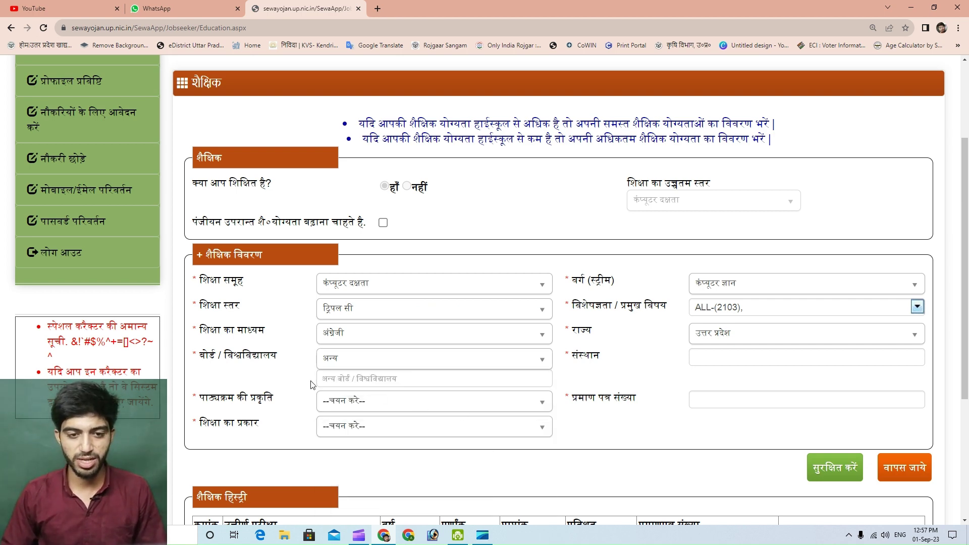
{"action": "left_click", "coordinate": [368, 377]}
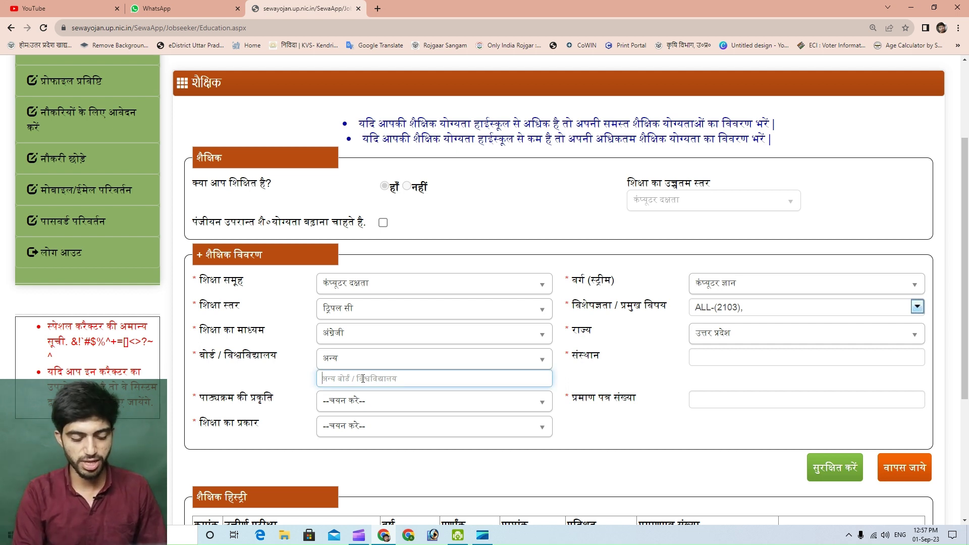
{"action": "type", "text": "ni"}
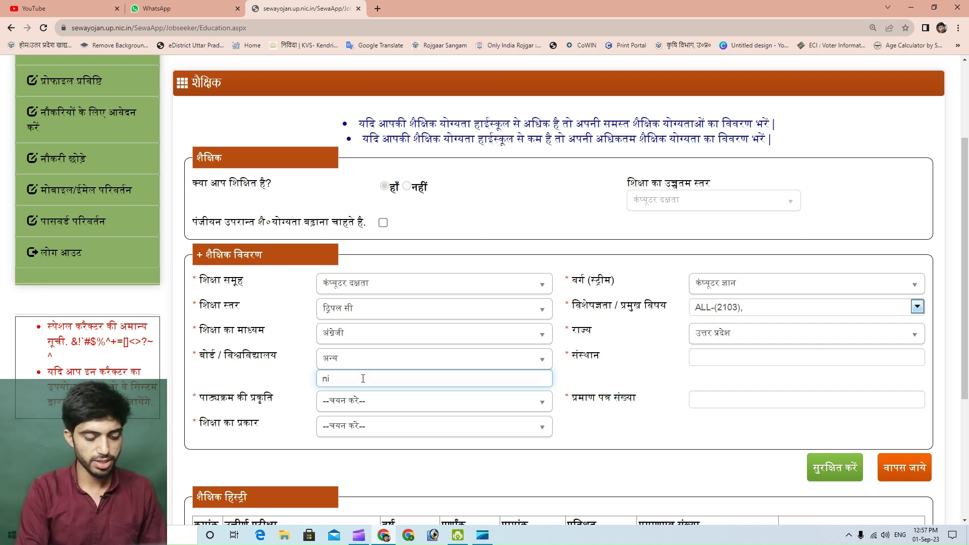
{"action": "type", "text": "lit"}
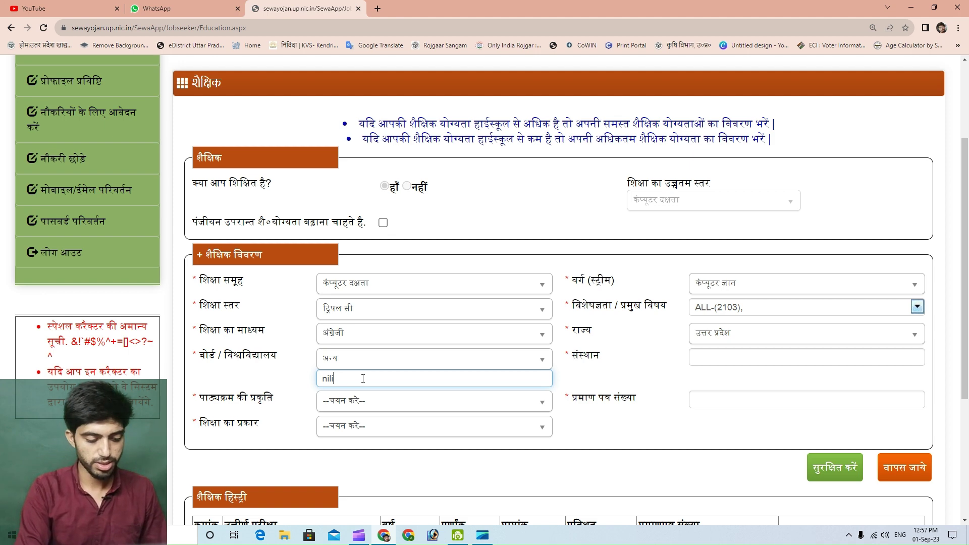
Set course nature full time, education type complete, and institute name 'dinect'
{"action": "left_click", "coordinate": [361, 402]}
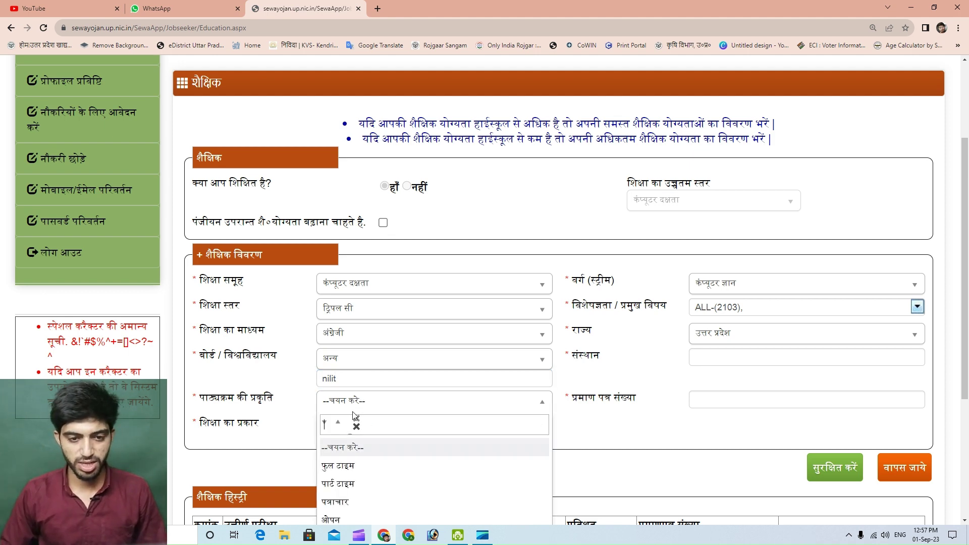
{"action": "left_click", "coordinate": [345, 466]}
{"action": "left_click", "coordinate": [358, 427]}
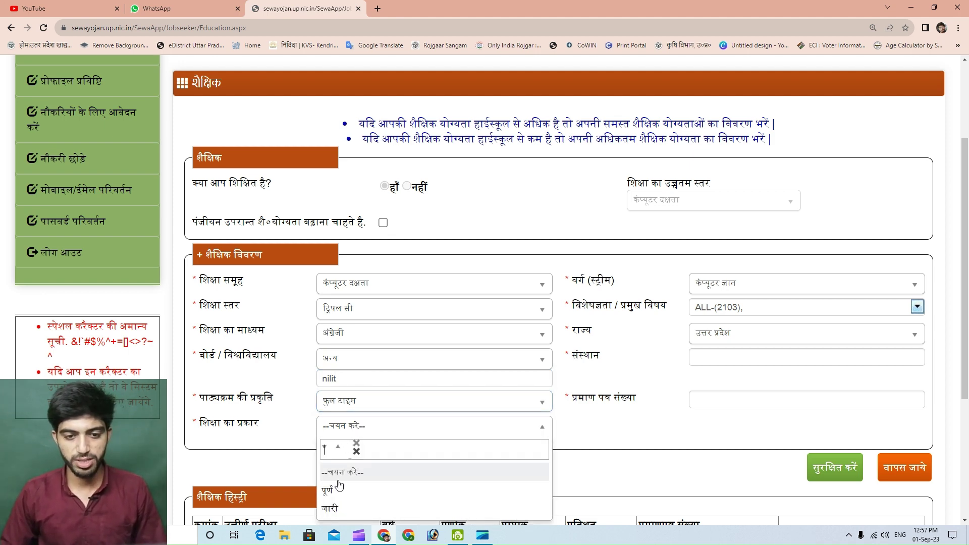
{"action": "left_click", "coordinate": [348, 485]}
{"action": "left_click", "coordinate": [711, 359]}
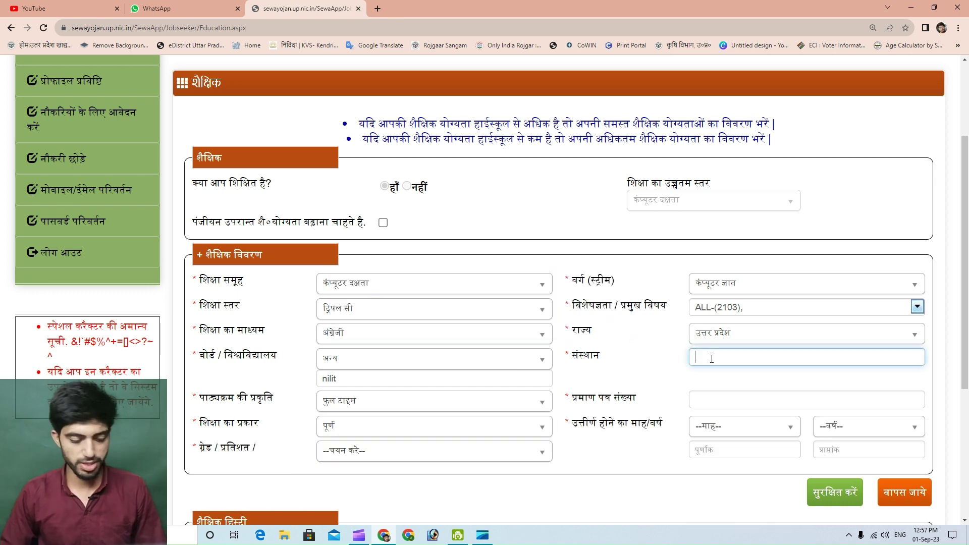
{"action": "type", "text": "di"}
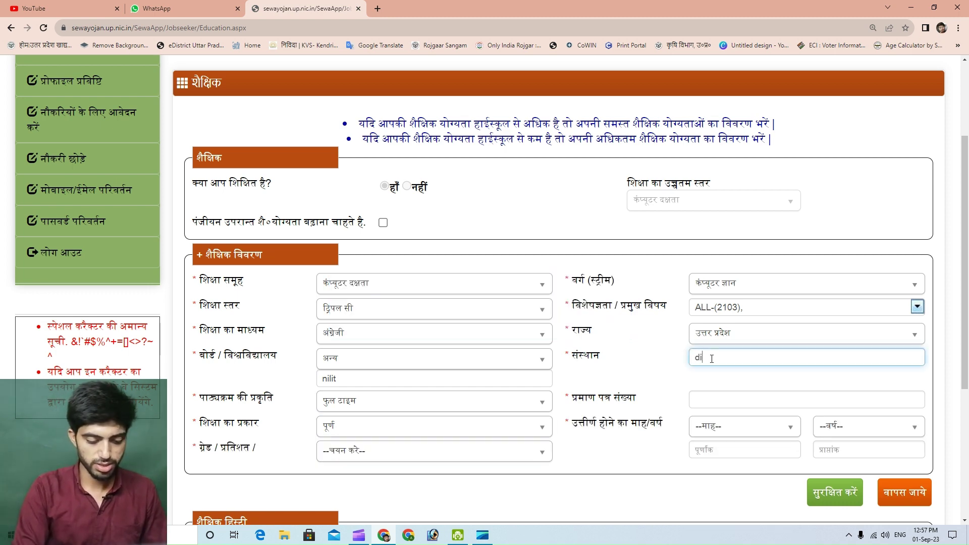
{"action": "type", "text": "nect"}
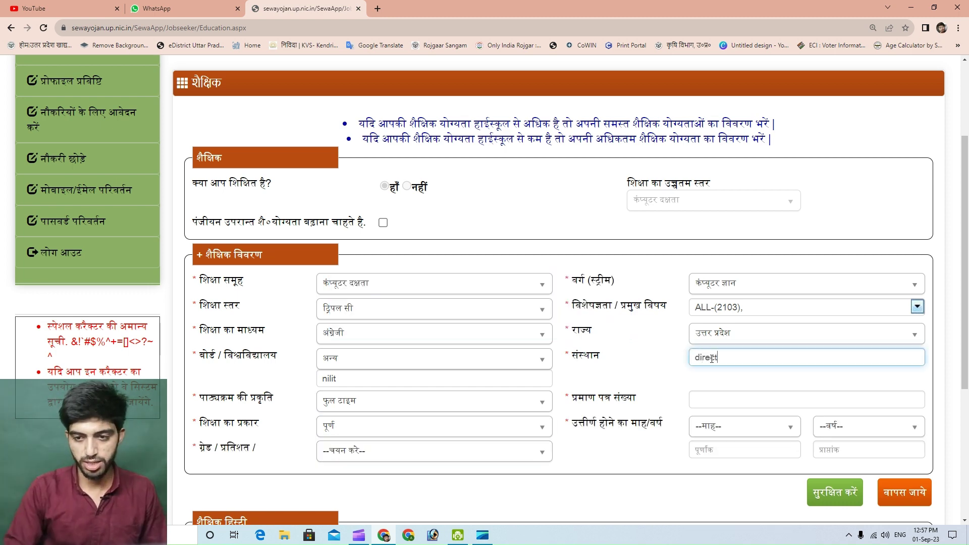
Report grade A and enter the certificate number
{"action": "scroll", "coordinate": [420, 386], "scroll_direction": "down", "scroll_amount": 1}
{"action": "left_click", "coordinate": [343, 401]}
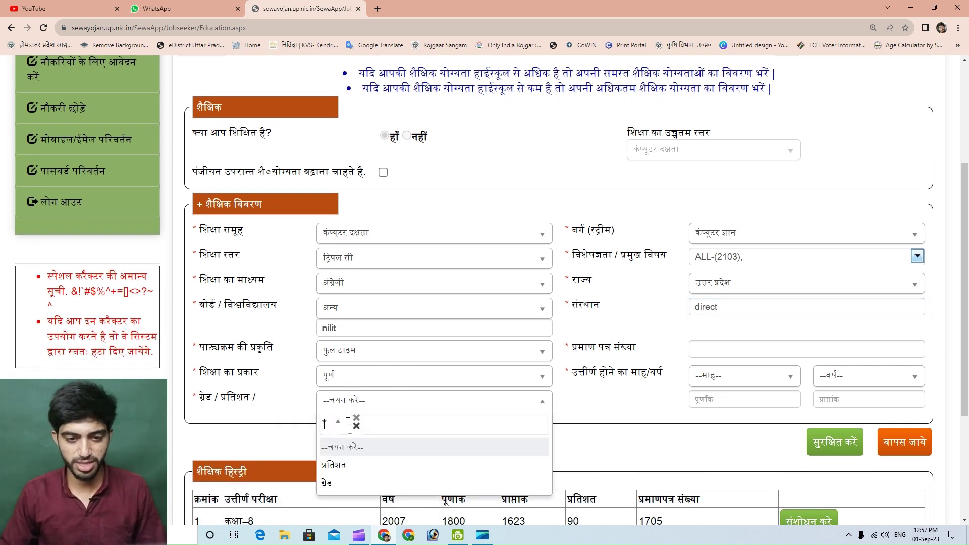
{"action": "left_click", "coordinate": [331, 483]}
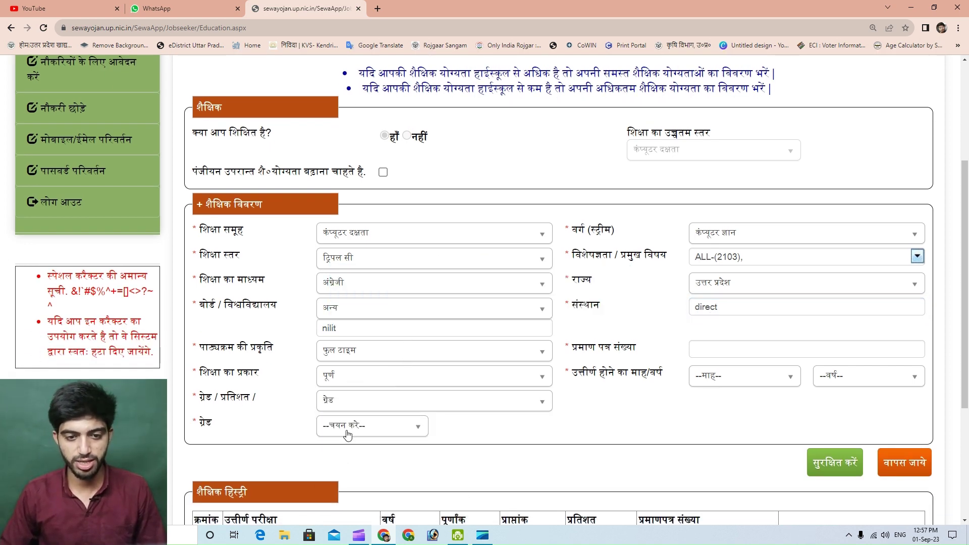
{"action": "left_click", "coordinate": [348, 426]}
{"action": "left_click", "coordinate": [326, 509]}
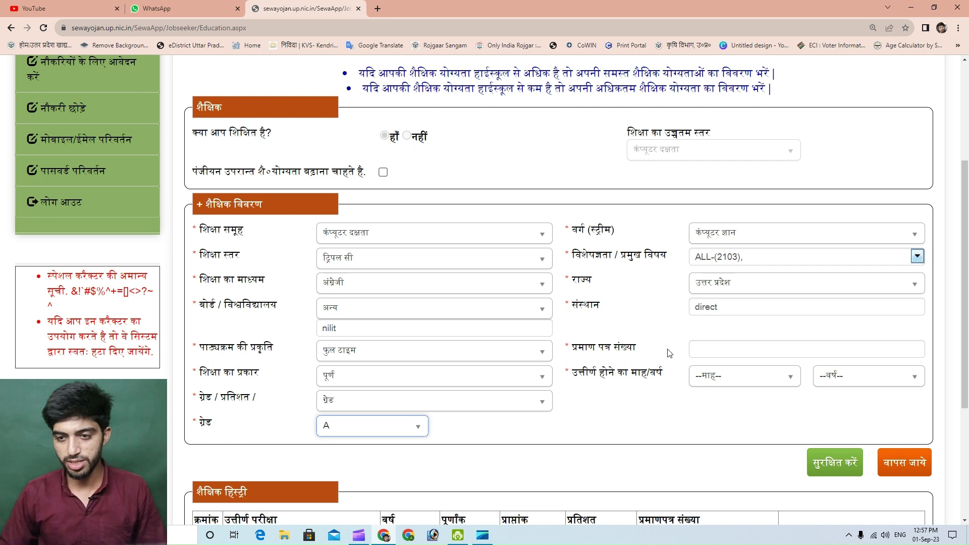
{"action": "left_click", "coordinate": [718, 347]}
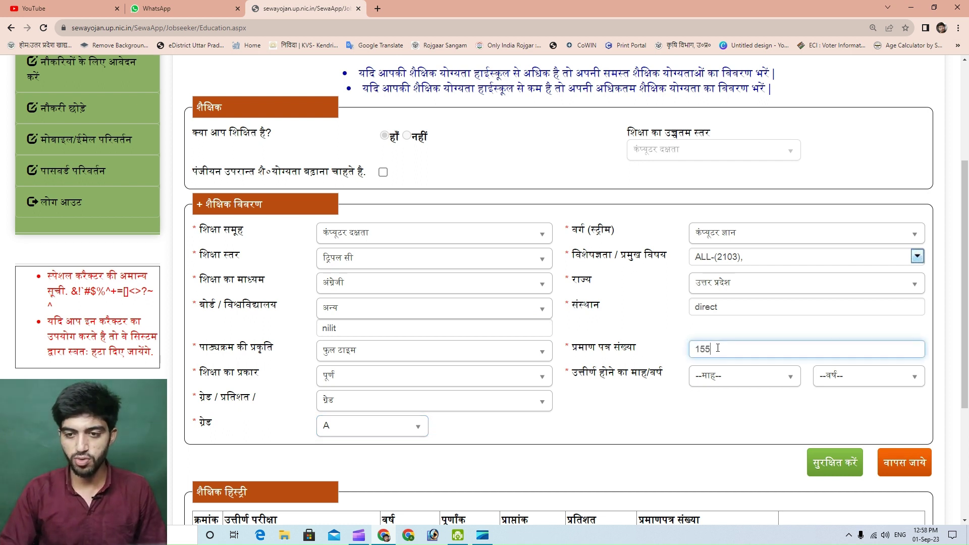
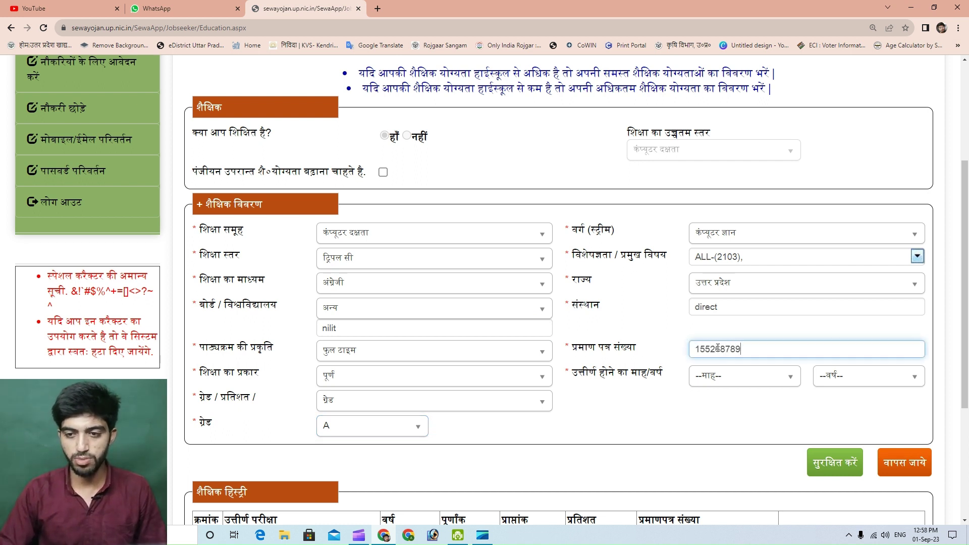
{"action": "left_click", "coordinate": [684, 422]}
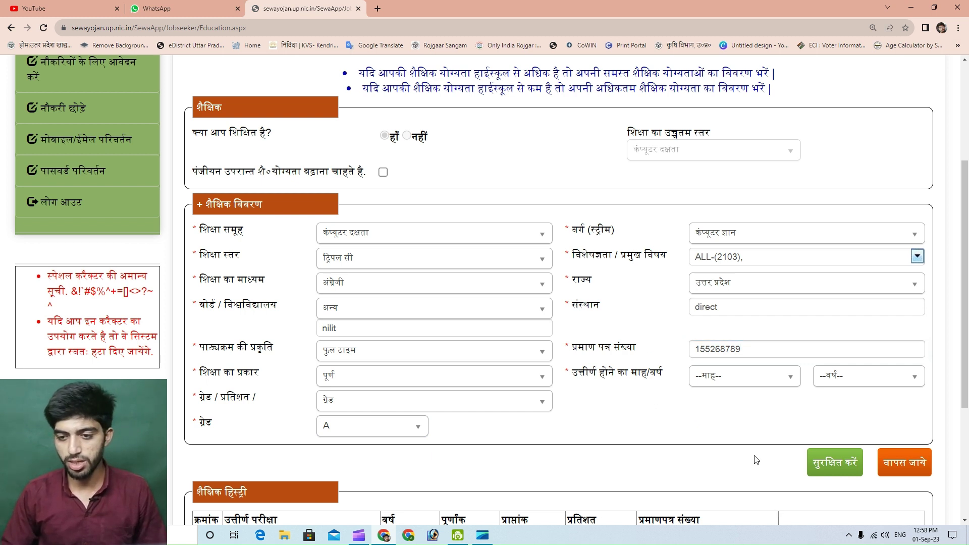
Set the passing date to May 2021
{"action": "scroll", "coordinate": [687, 402], "scroll_direction": "down", "scroll_amount": 2}
{"action": "left_click", "coordinate": [733, 275]}
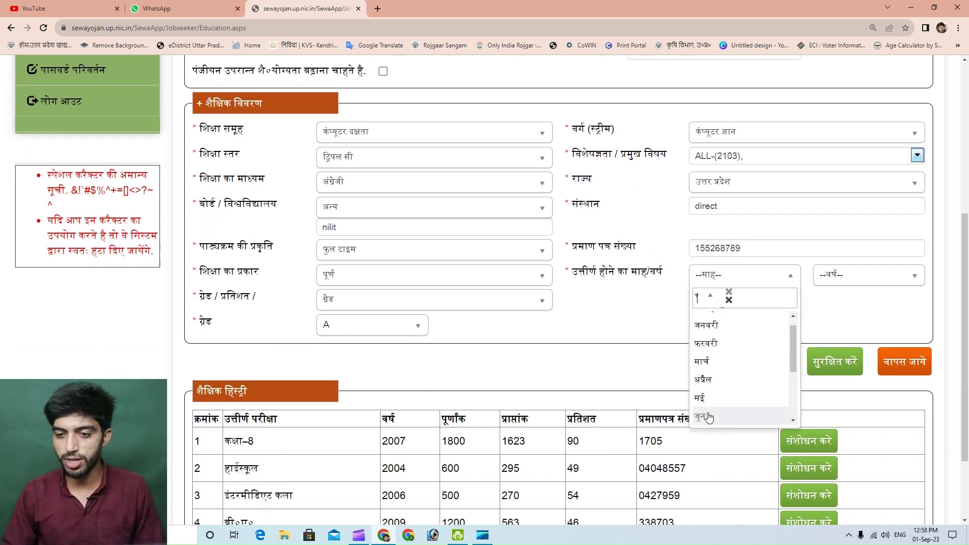
{"action": "left_click", "coordinate": [706, 400]}
{"action": "left_click", "coordinate": [835, 276]}
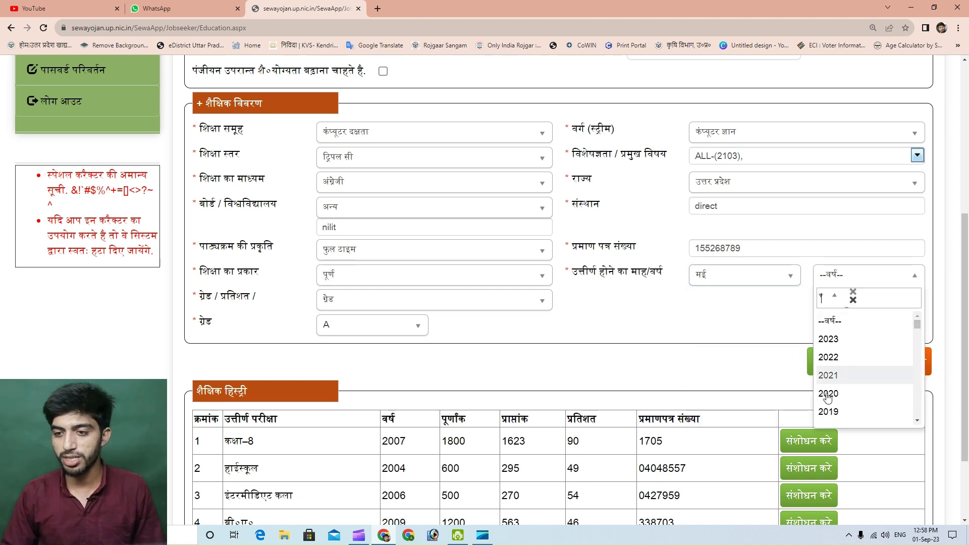
{"action": "left_click", "coordinate": [833, 378]}
{"action": "scroll", "coordinate": [493, 398], "scroll_direction": "down", "scroll_amount": 2}
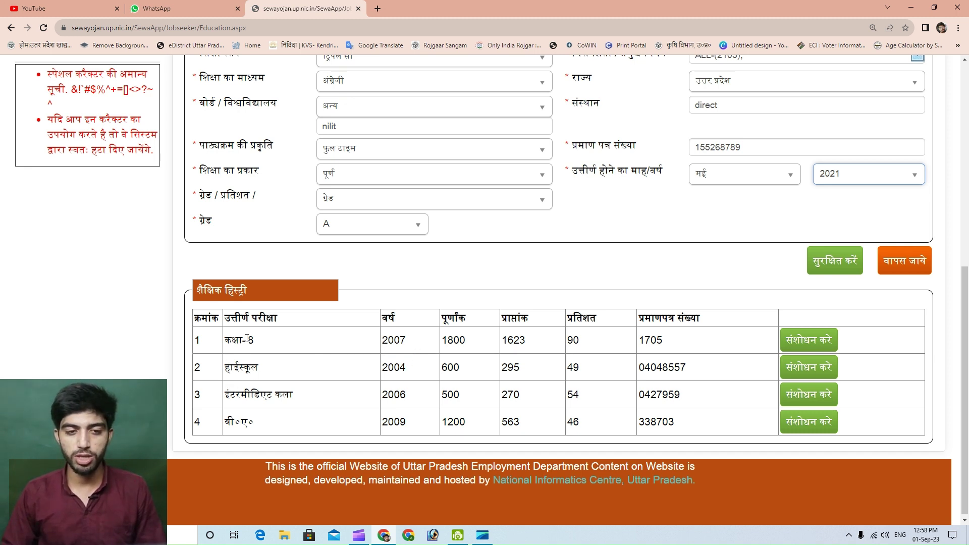
Try saving the Triple C entry twice, dismiss both cannot-modify warnings, and return to the form's top
{"action": "left_click", "coordinate": [688, 215]}
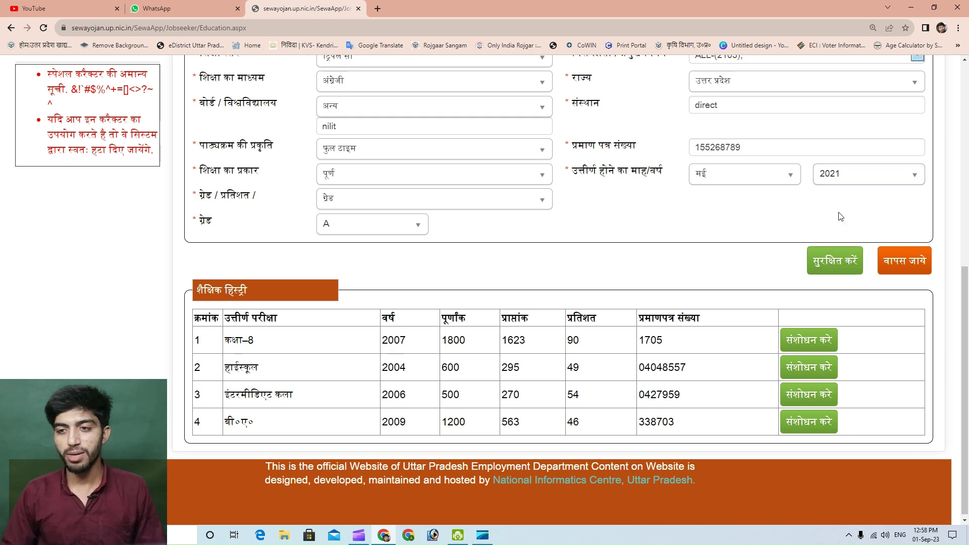
{"action": "left_click", "coordinate": [821, 261]}
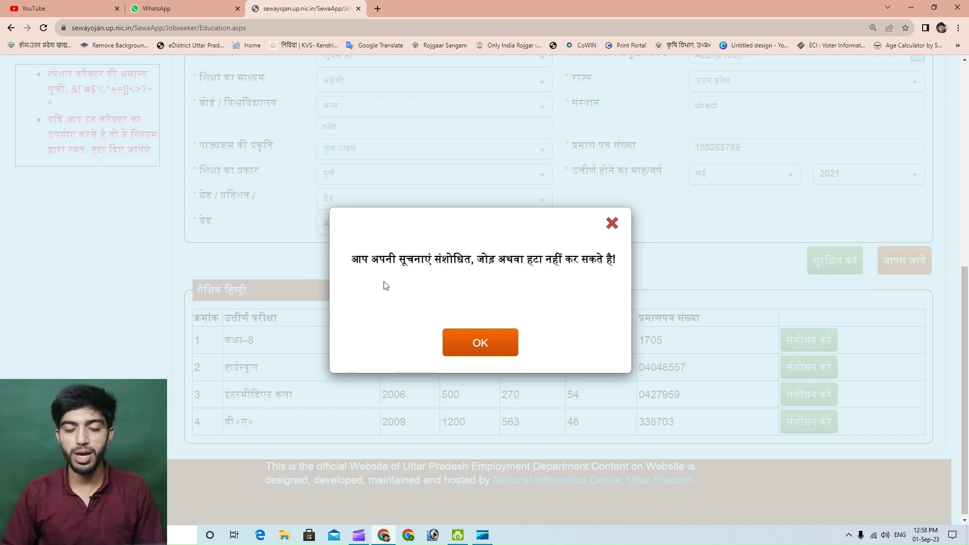
{"action": "left_click", "coordinate": [468, 339]}
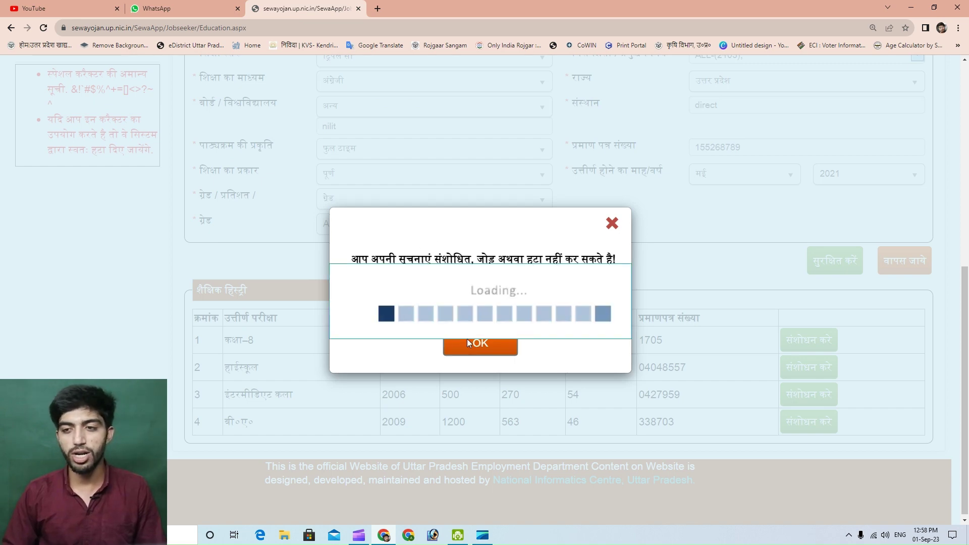
{"action": "left_click", "coordinate": [833, 264]}
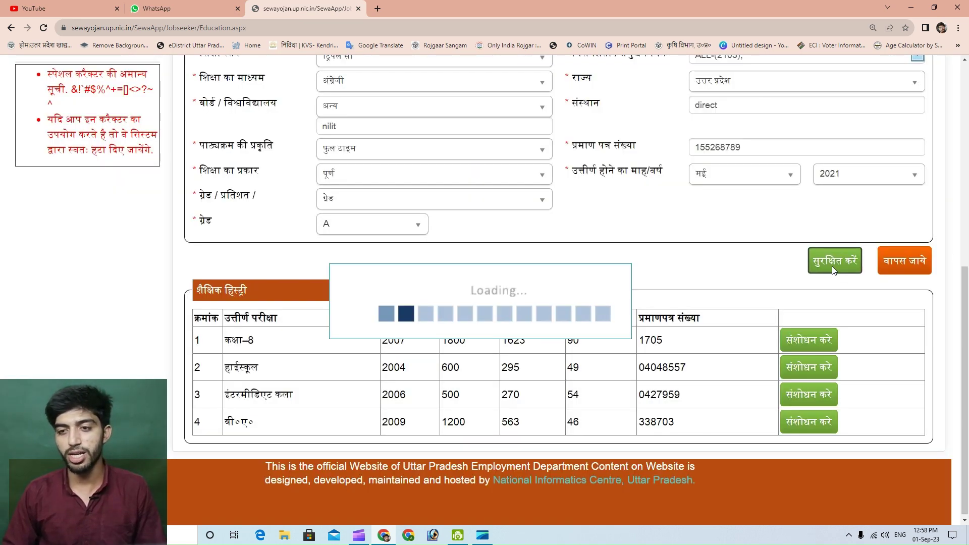
{"action": "left_click", "coordinate": [481, 346]}
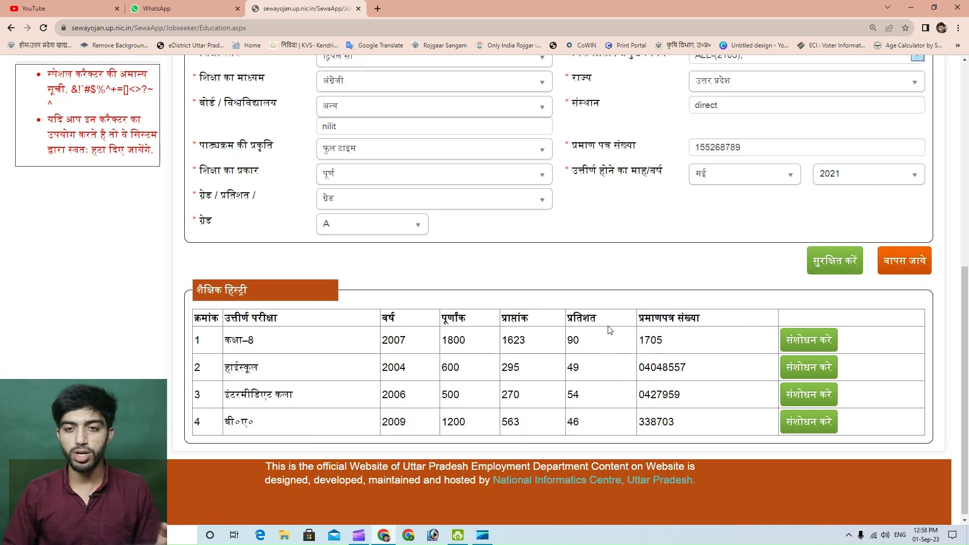
{"action": "scroll", "coordinate": [653, 244], "scroll_direction": "up", "scroll_amount": 1}
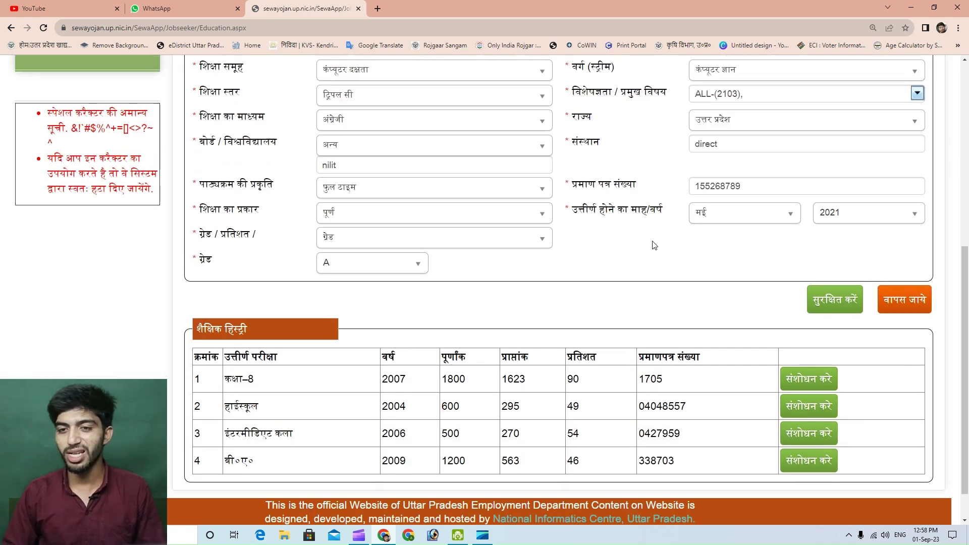
{"action": "scroll", "coordinate": [648, 255], "scroll_direction": "up", "scroll_amount": 1}
{"action": "scroll", "coordinate": [636, 275], "scroll_direction": "up", "scroll_amount": 1}
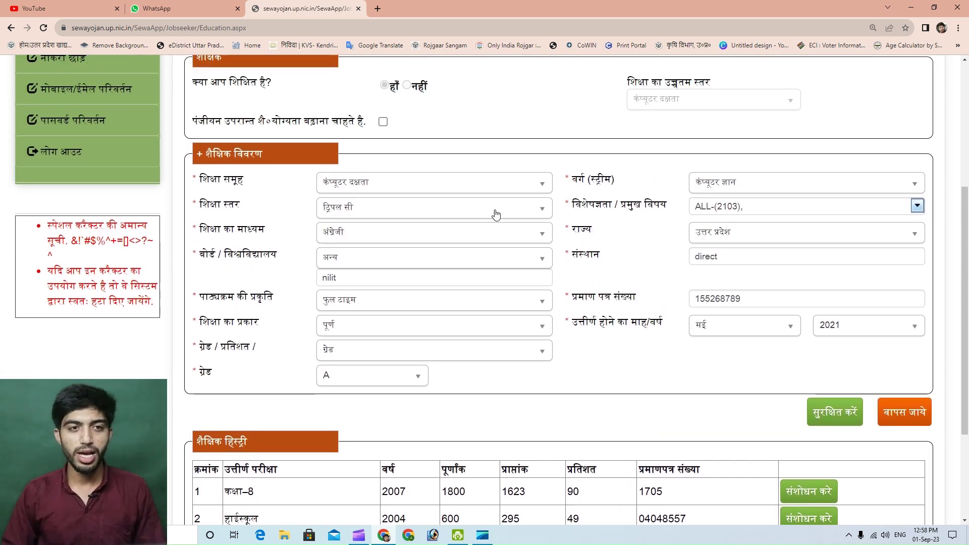
{"action": "left_click_drag", "start_coordinate": [200, 121], "coordinate": [354, 122]}
Tick 'पंजीयन उपरान्त शै०योग्यता बढ़ाना चाहते है' and accept the new-registration-date notice
{"action": "left_click", "coordinate": [435, 126]}
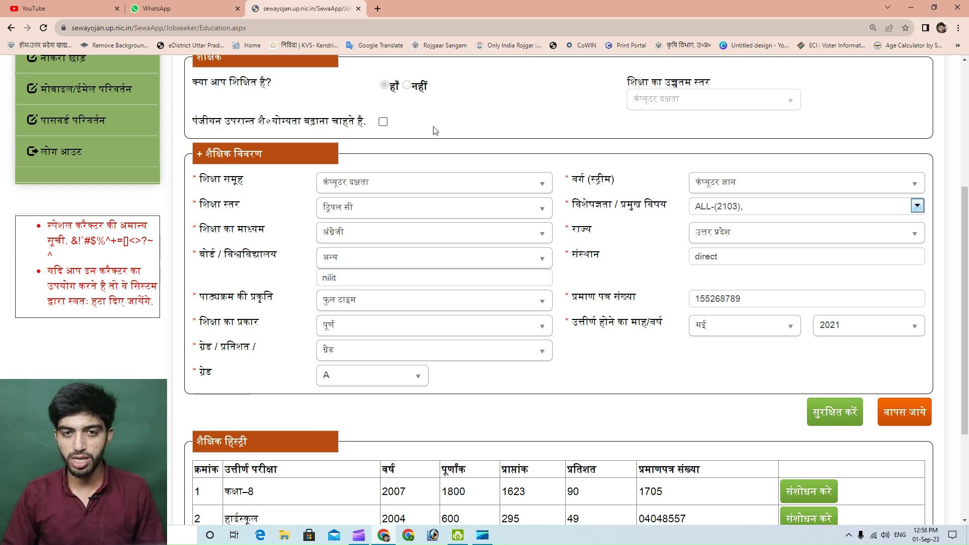
{"action": "left_click", "coordinate": [383, 122]}
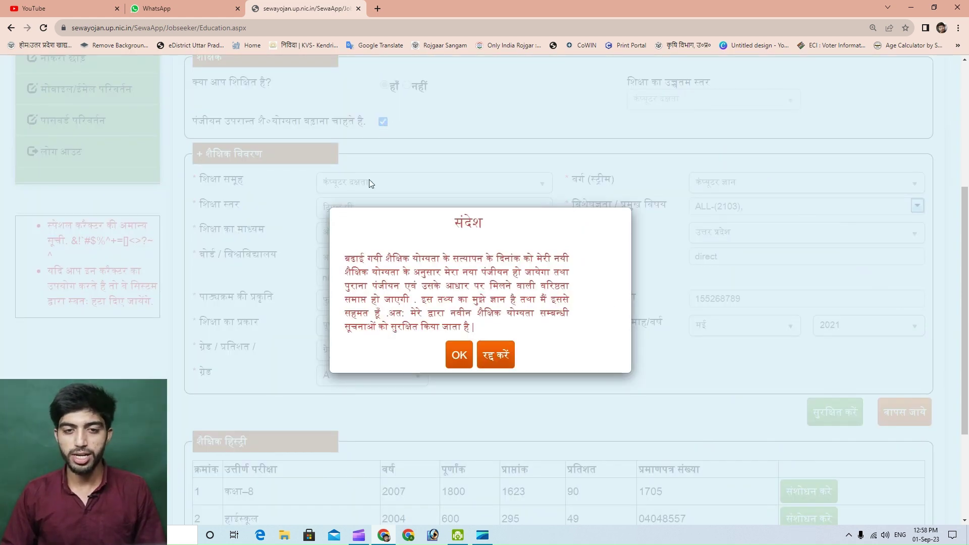
{"action": "left_click_drag", "start_coordinate": [348, 258], "coordinate": [574, 258]}
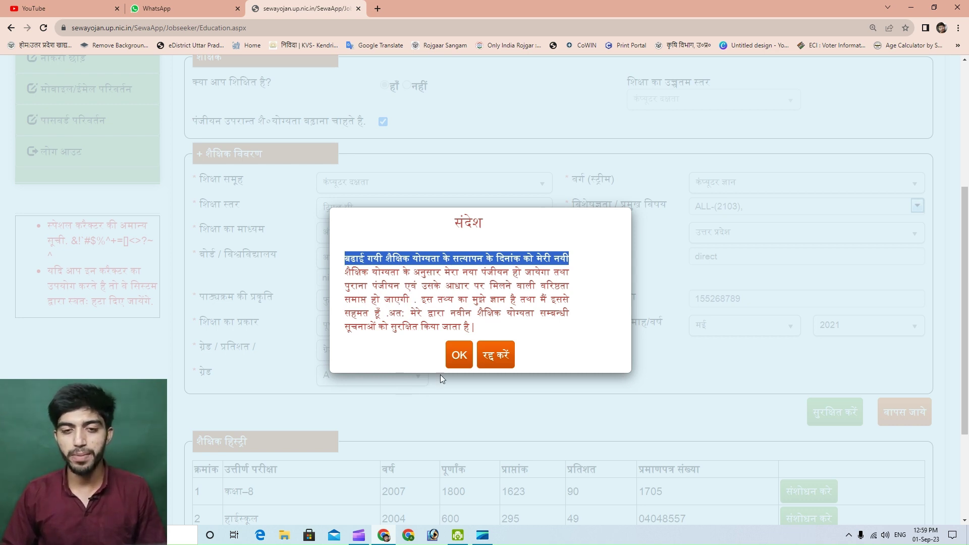
{"action": "left_click", "coordinate": [457, 357]}
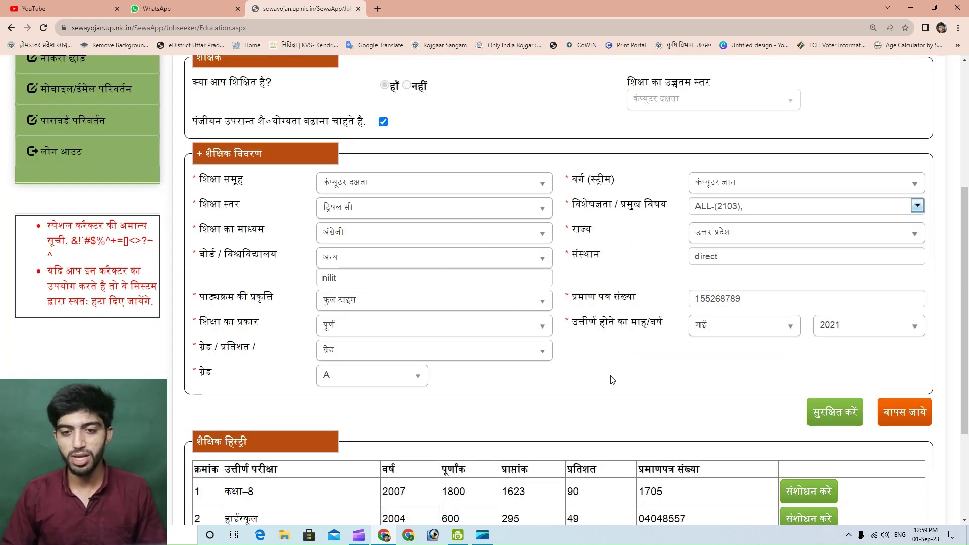
{"action": "scroll", "coordinate": [538, 398], "scroll_direction": "down", "scroll_amount": 2}
Save the Triple C qualification and close the saved-successfully message
{"action": "left_click", "coordinate": [832, 309]}
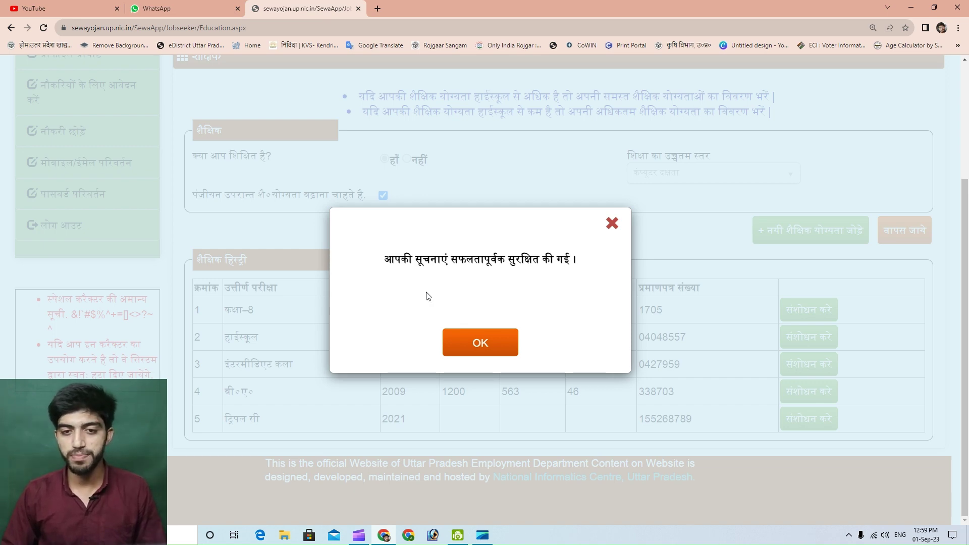
{"action": "left_click", "coordinate": [494, 347]}
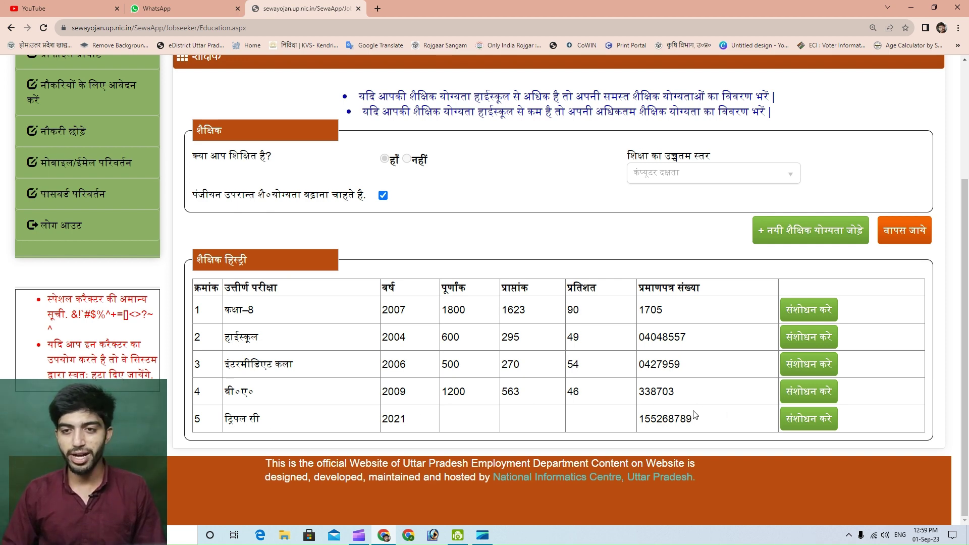
{"action": "scroll", "coordinate": [695, 415], "scroll_direction": "up", "scroll_amount": 3}
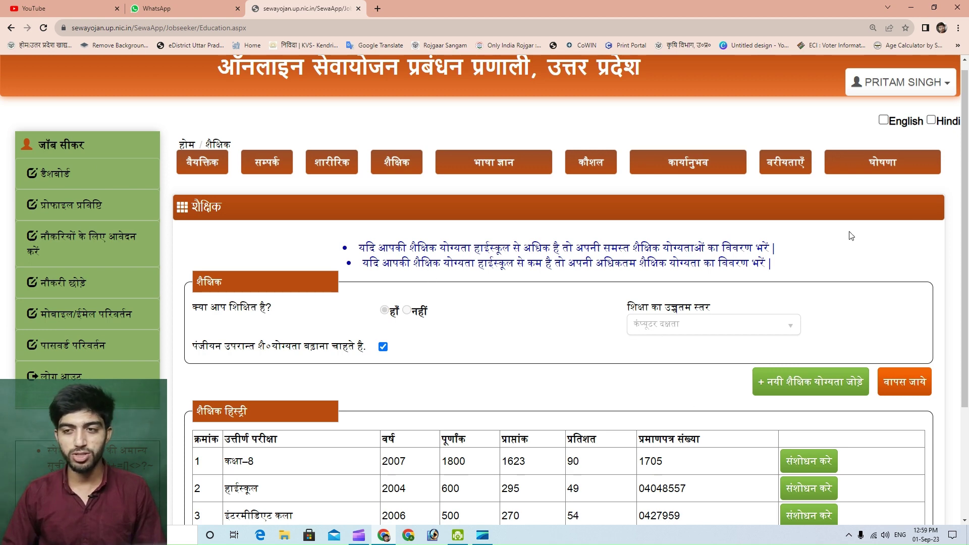
Agree to the घोषणा declaration (मैं सहमत हूँ), save it, and go back to the dashboard
{"action": "left_click", "coordinate": [880, 166]}
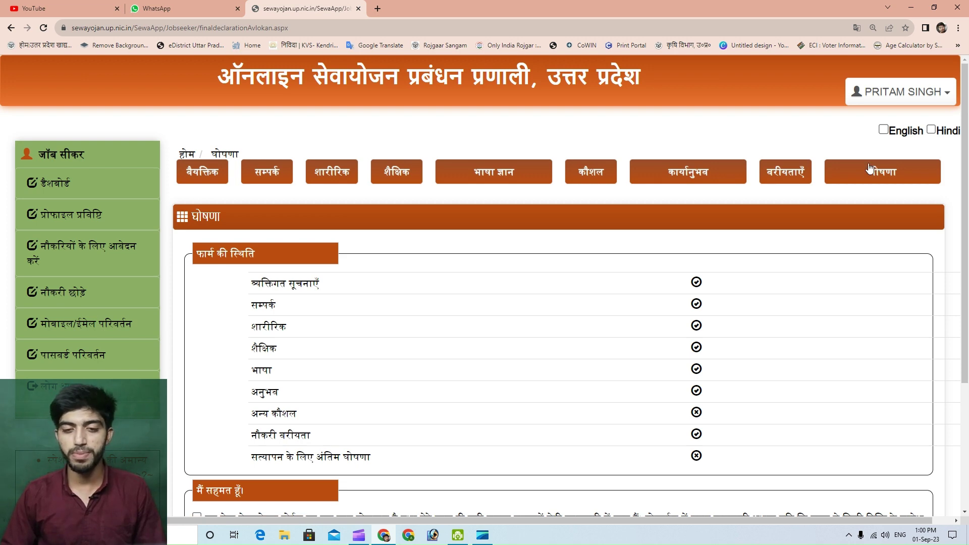
{"action": "scroll", "coordinate": [353, 348], "scroll_direction": "down", "scroll_amount": 3}
{"action": "scroll", "coordinate": [379, 369], "scroll_direction": "down", "scroll_amount": 2}
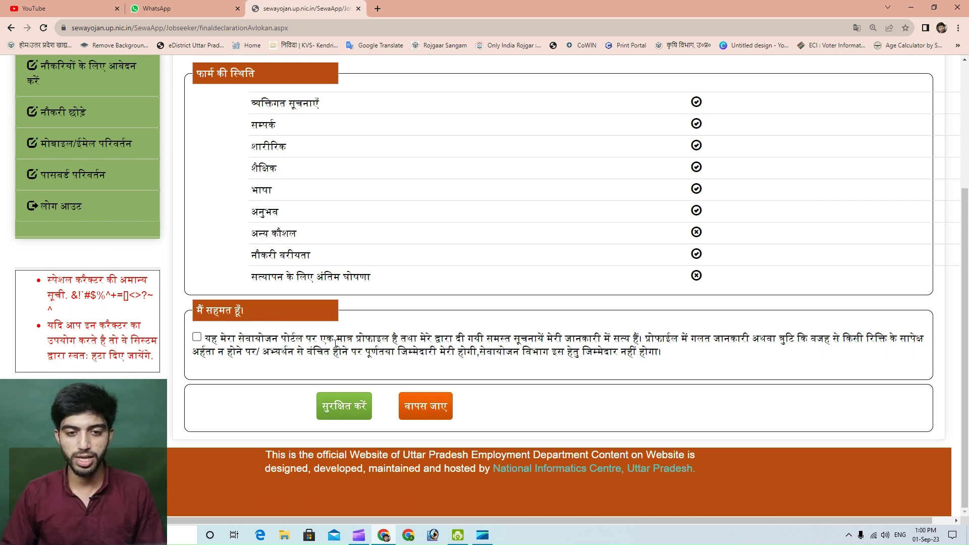
{"action": "left_click", "coordinate": [197, 338]}
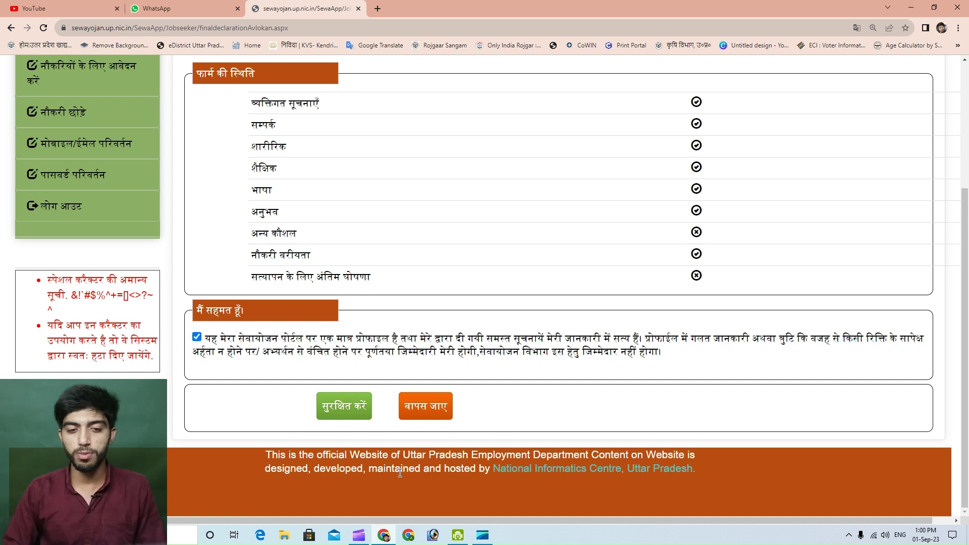
{"action": "left_click", "coordinate": [347, 415]}
{"action": "left_click", "coordinate": [484, 341]}
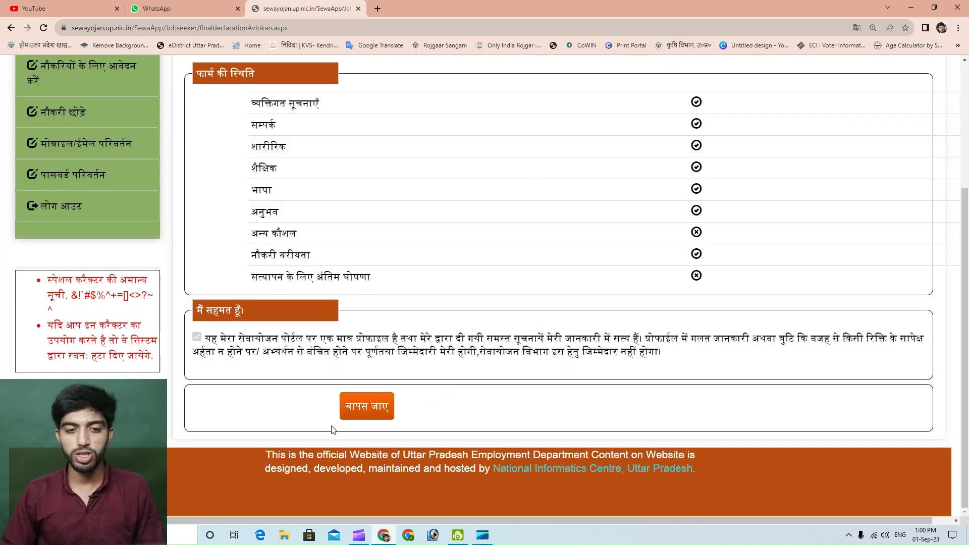
{"action": "left_click", "coordinate": [376, 409]}
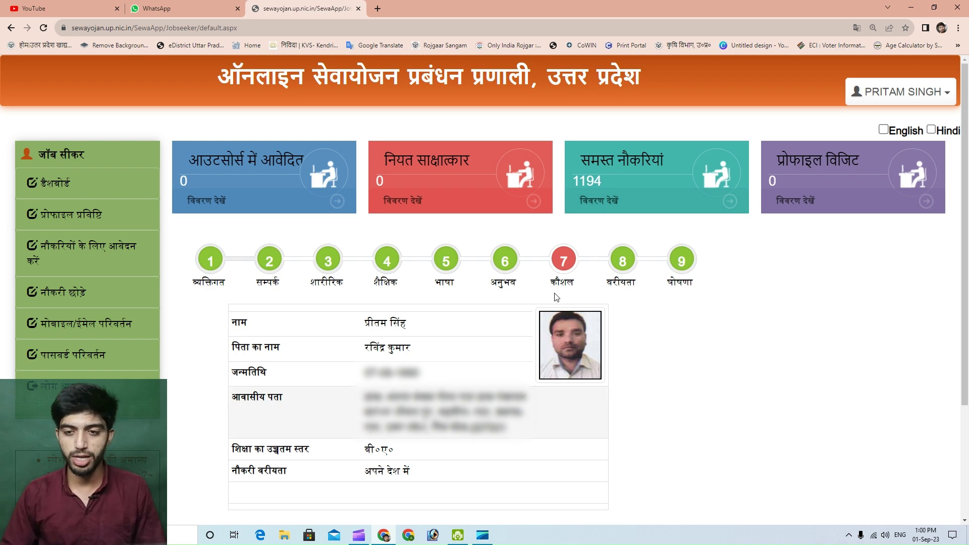
Open the जॉब सीकर रिपोर्ट via प्रोफाइल प्रिंट करें to view the registration and renewal dates
{"action": "left_click", "coordinate": [691, 268]}
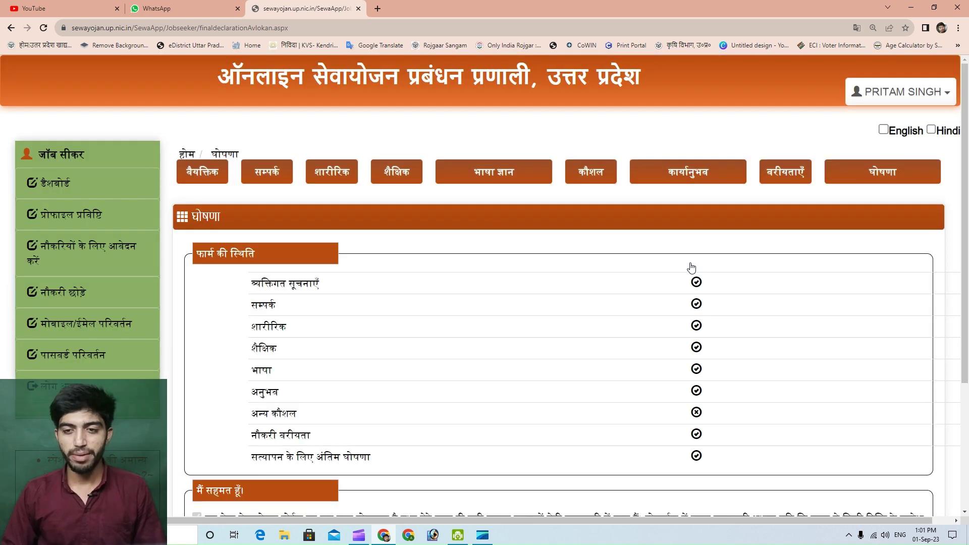
{"action": "scroll", "coordinate": [498, 346], "scroll_direction": "down", "scroll_amount": 3}
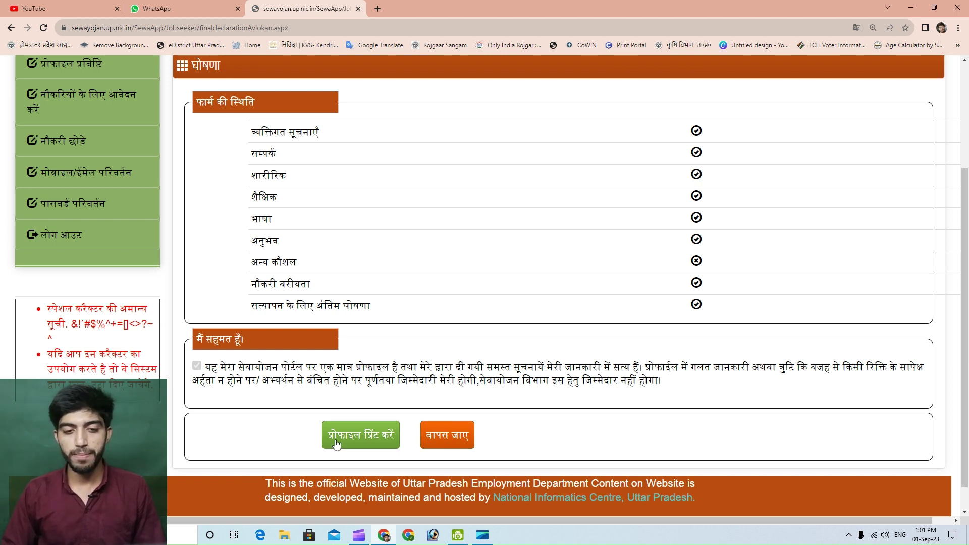
{"action": "left_click", "coordinate": [359, 441]}
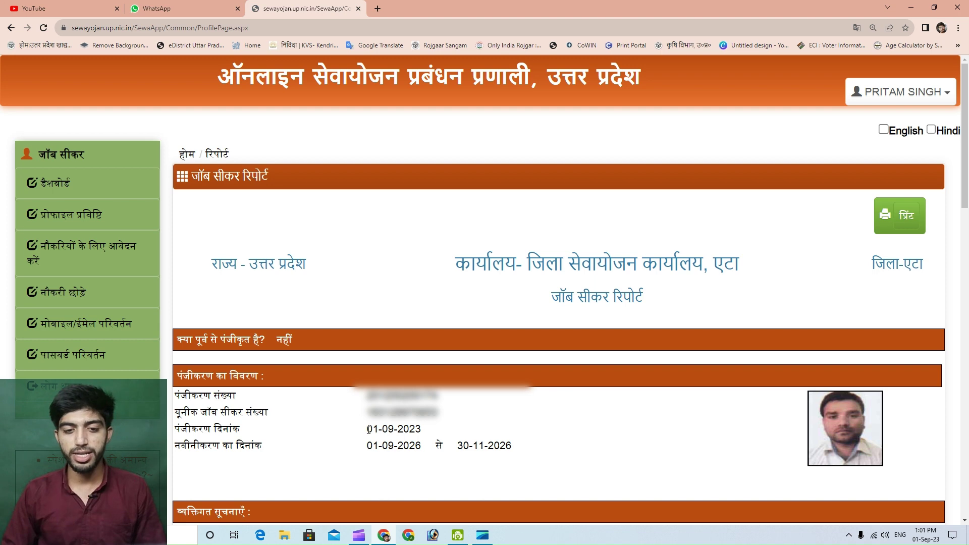
{"action": "left_click_drag", "start_coordinate": [366, 430], "coordinate": [424, 431]}
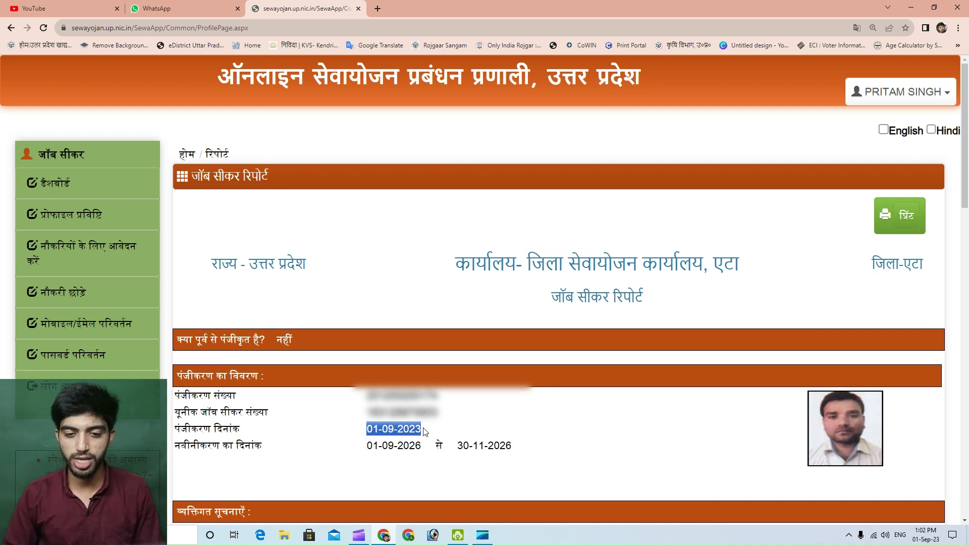
{"action": "scroll", "coordinate": [439, 434], "scroll_direction": "down", "scroll_amount": 1}
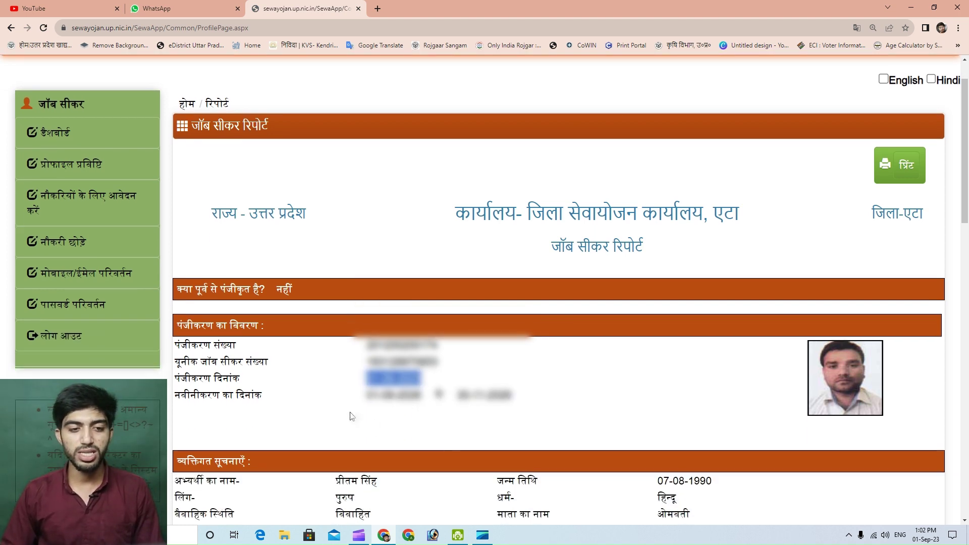
{"action": "left_click_drag", "start_coordinate": [174, 395], "coordinate": [259, 396]}
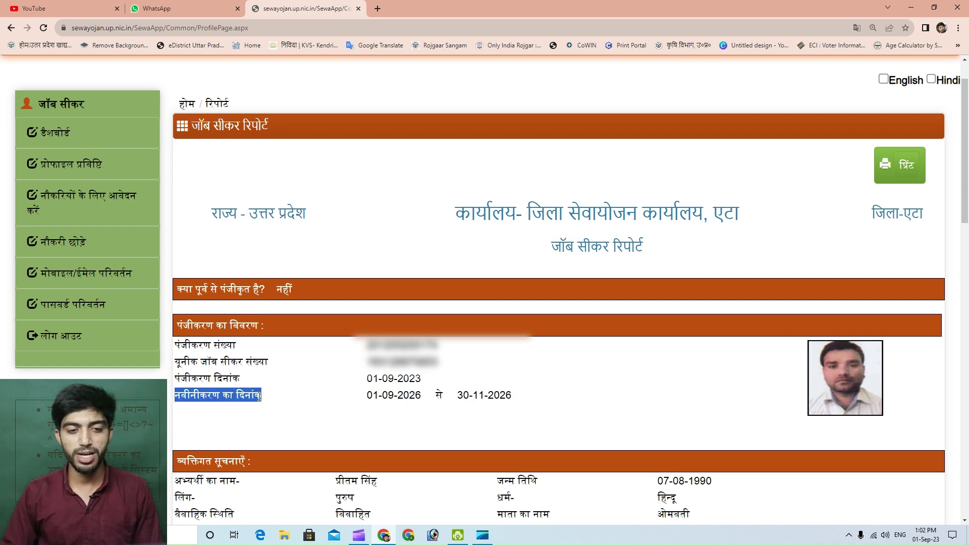
{"action": "left_click_drag", "start_coordinate": [373, 396], "coordinate": [420, 397]}
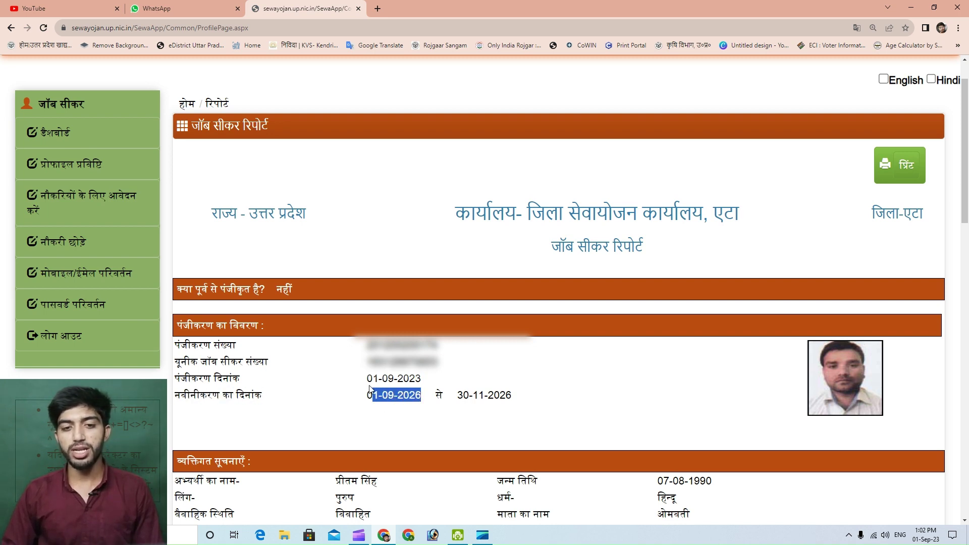
{"action": "left_click_drag", "start_coordinate": [367, 379], "coordinate": [424, 396]}
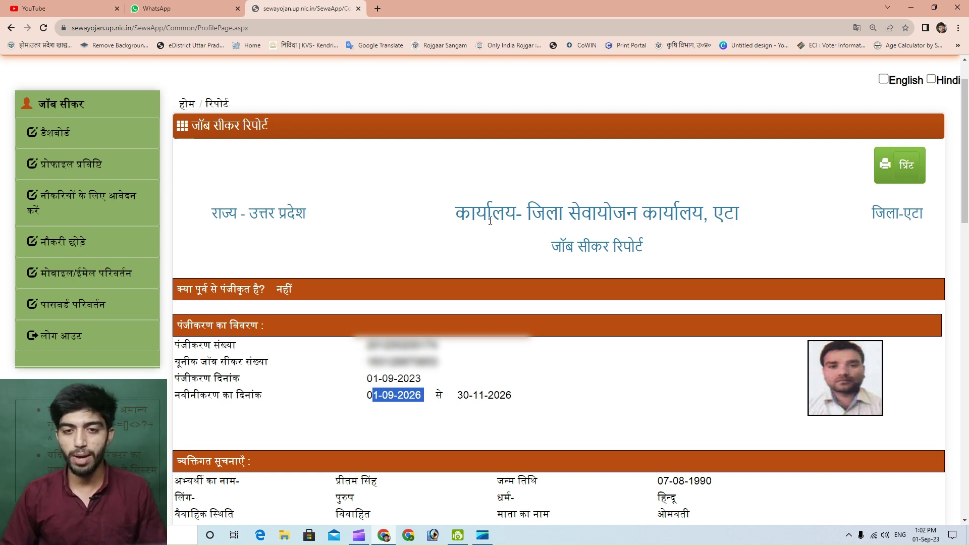
{"action": "left_click_drag", "start_coordinate": [468, 215], "coordinate": [746, 222]}
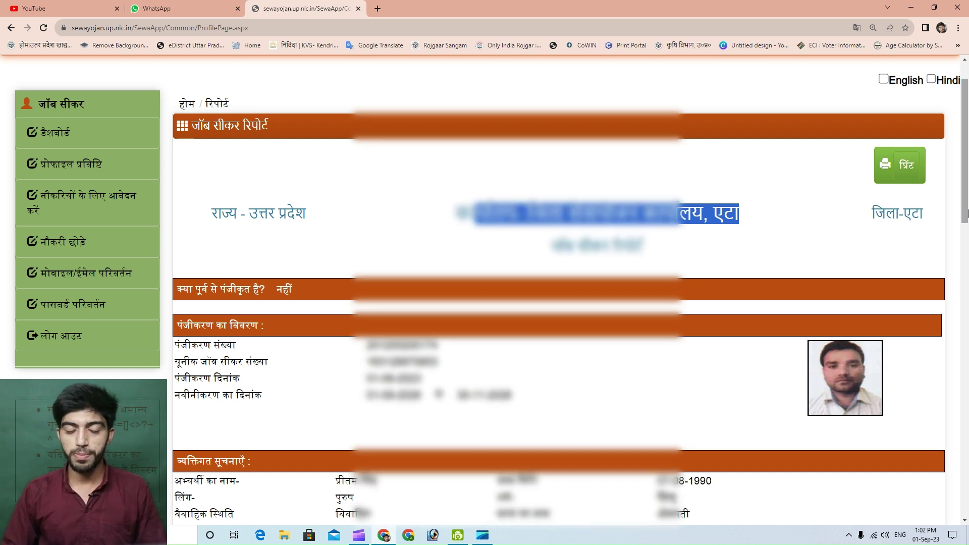
{"action": "left_click_drag", "start_coordinate": [967, 214], "coordinate": [967, 390]}
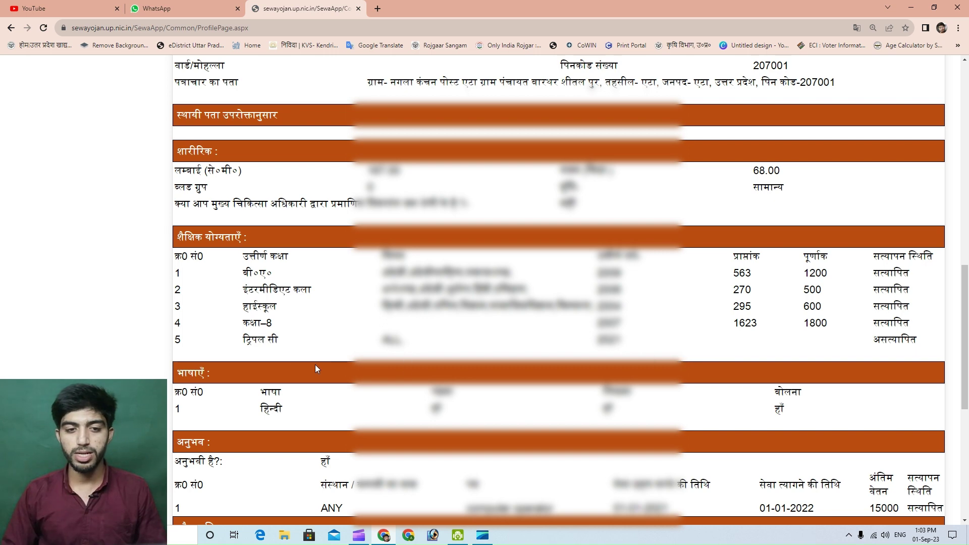
{"action": "left_click_drag", "start_coordinate": [244, 344], "coordinate": [278, 343]}
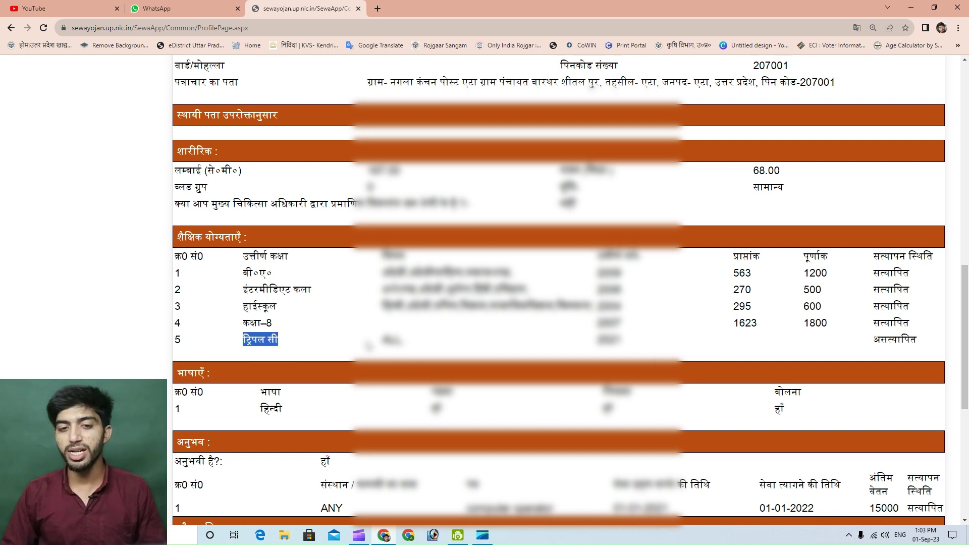
{"action": "left_click_drag", "start_coordinate": [381, 343], "coordinate": [434, 346]}
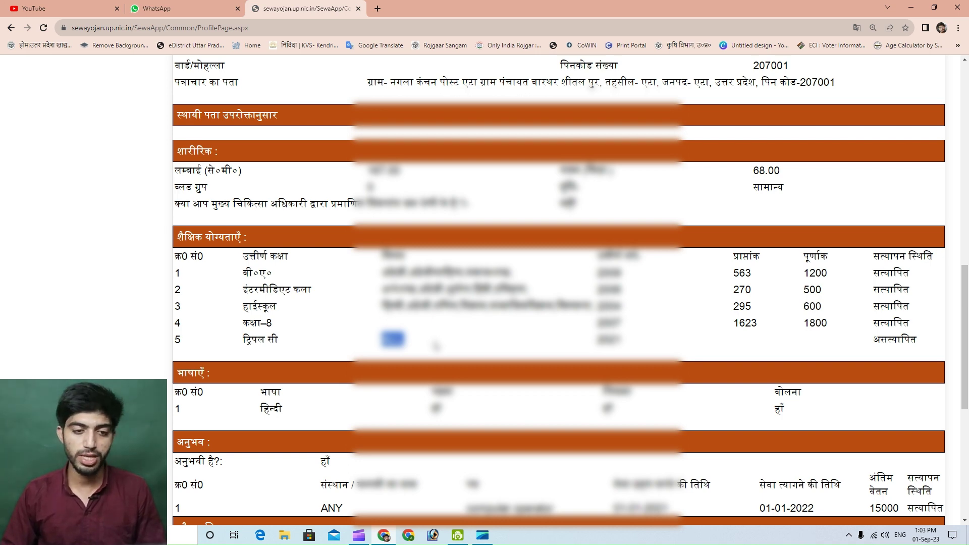
{"action": "left_click_drag", "start_coordinate": [874, 341], "coordinate": [916, 341]}
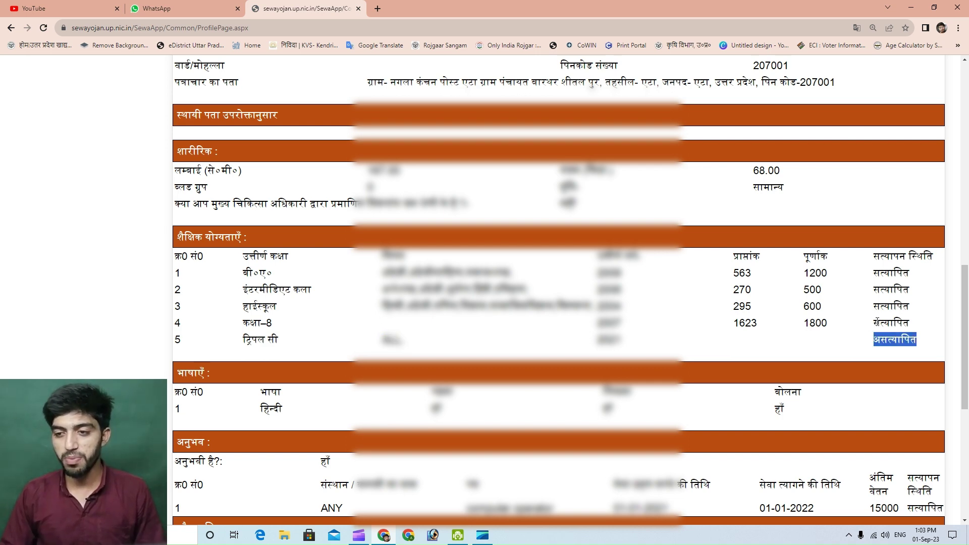
{"action": "left_click_drag", "start_coordinate": [874, 322], "coordinate": [917, 327]}
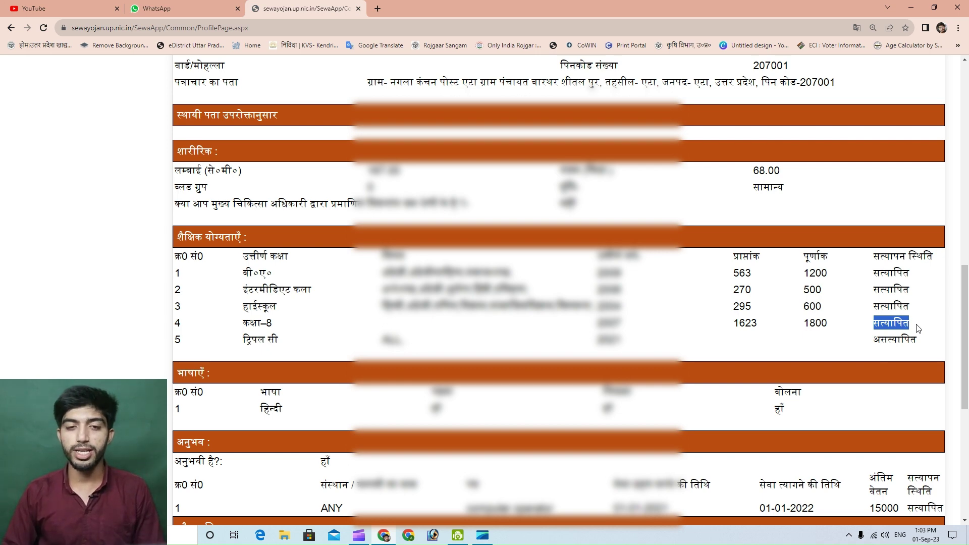